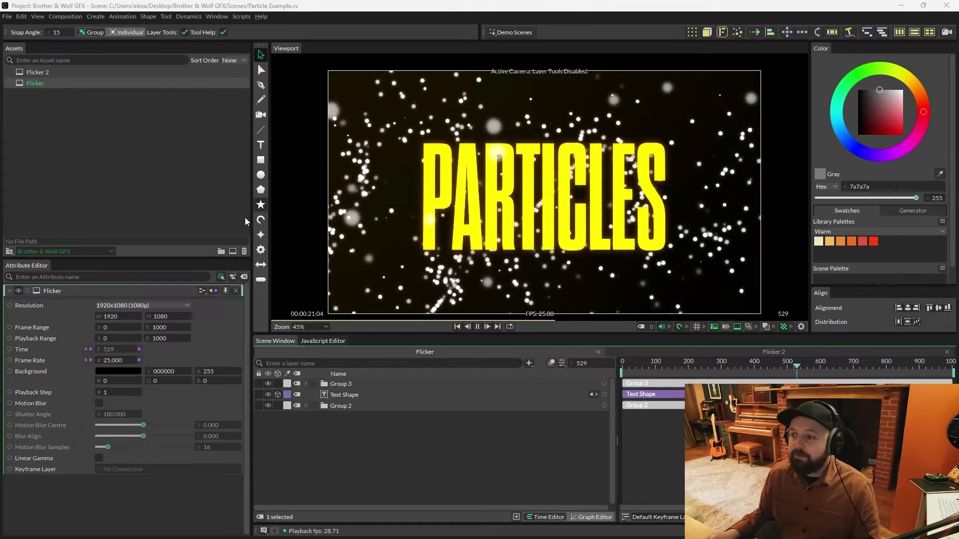
Step: Stop the Flicker playback and create a new empty composition, Composition 3
key("space")
left_click(233, 251)
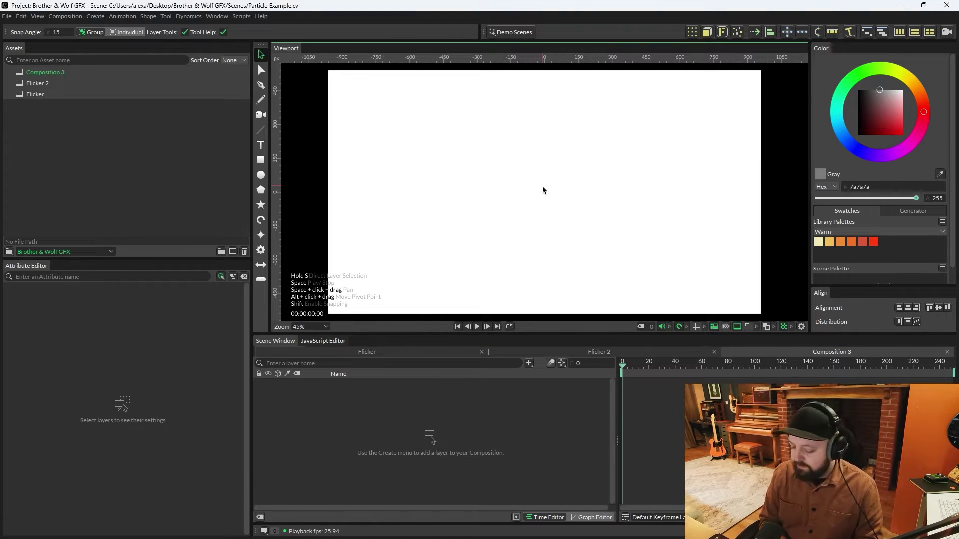
Step: Search layer types for 'particl', then add a Particle Shape with its linked Particle Emitter
key("Tab")
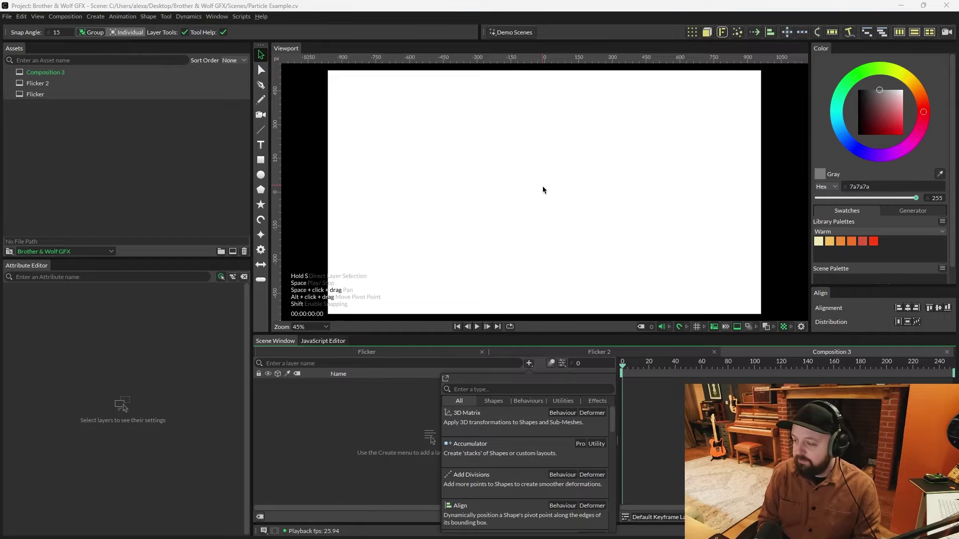
type("particle")
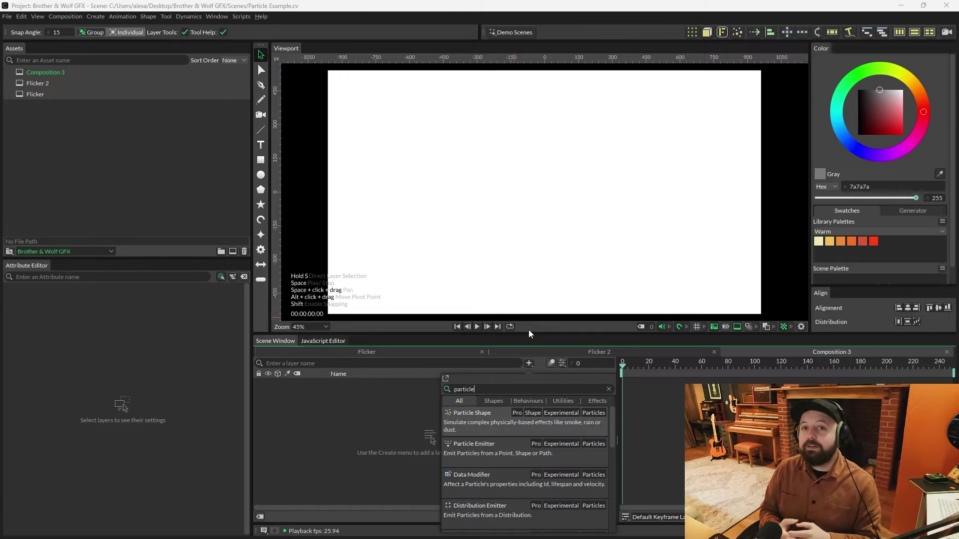
key("Escape")
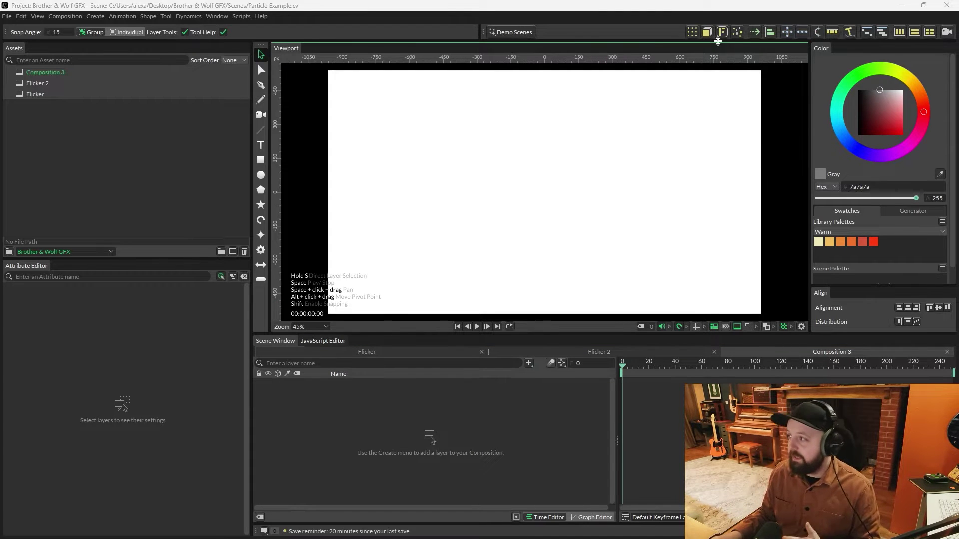
left_click(737, 33)
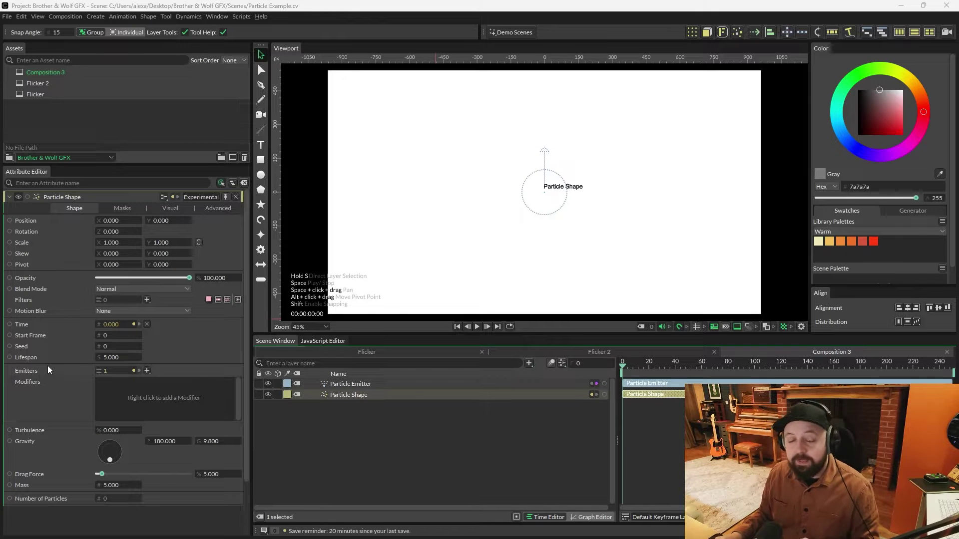
Step: Review the Particle Shape's Emitters list and viewport display settings, then play the default particle stream
mouse_move(145, 370)
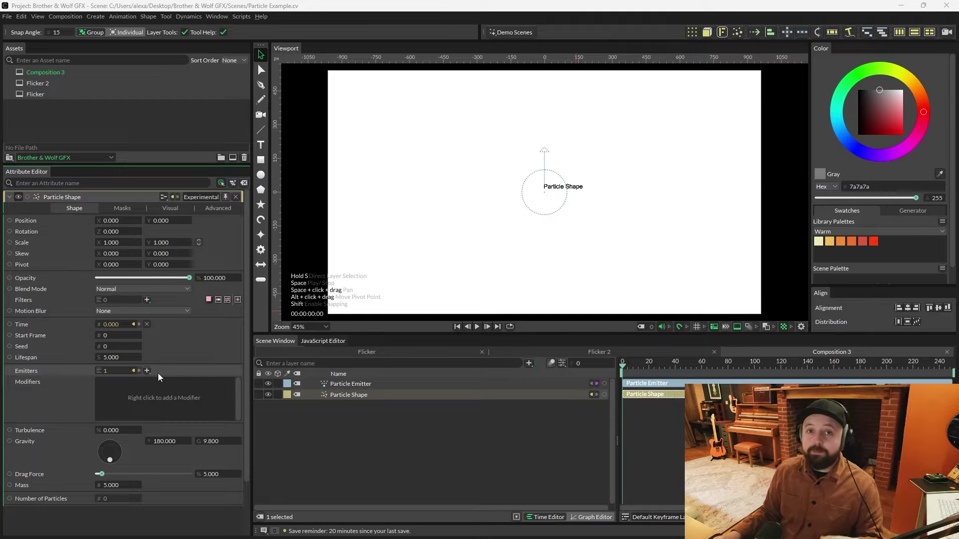
left_click(147, 372)
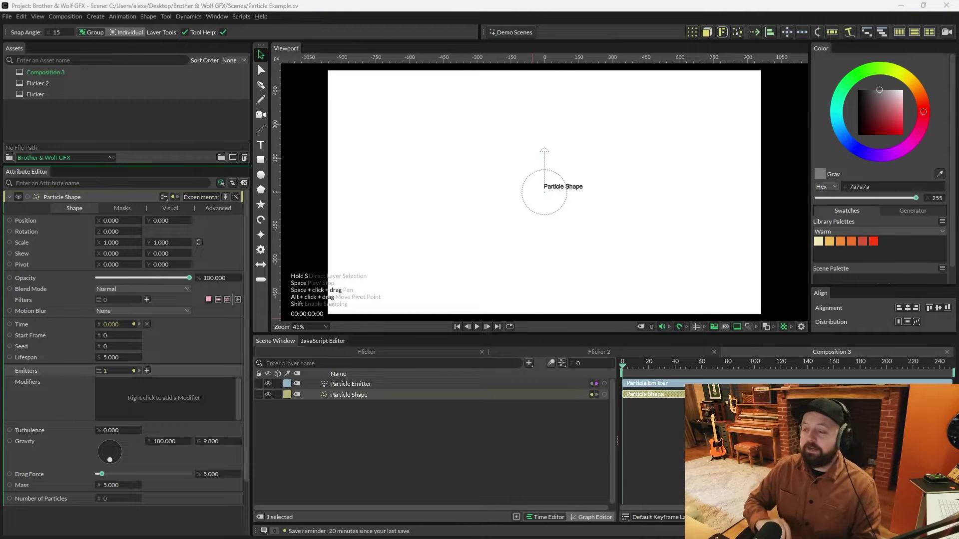
left_click(248, 520)
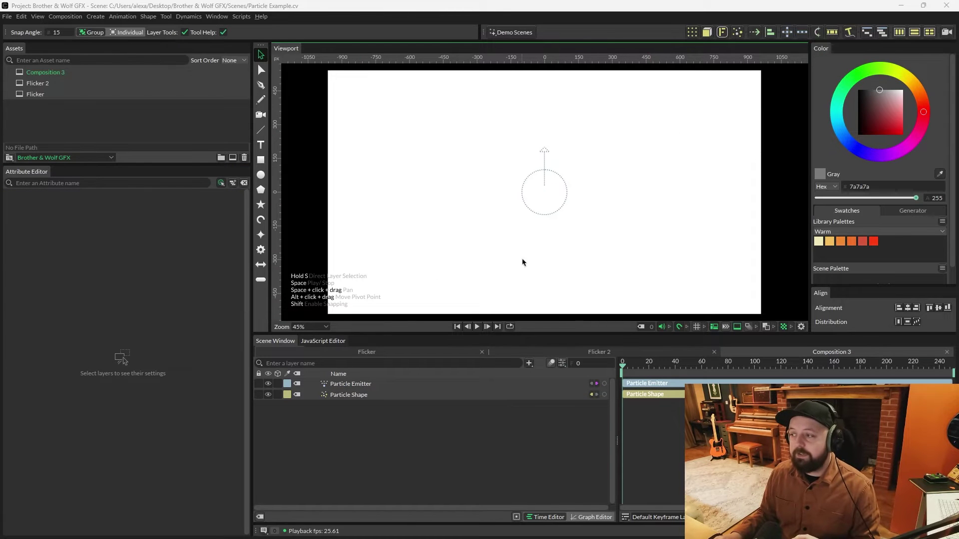
left_click(800, 327)
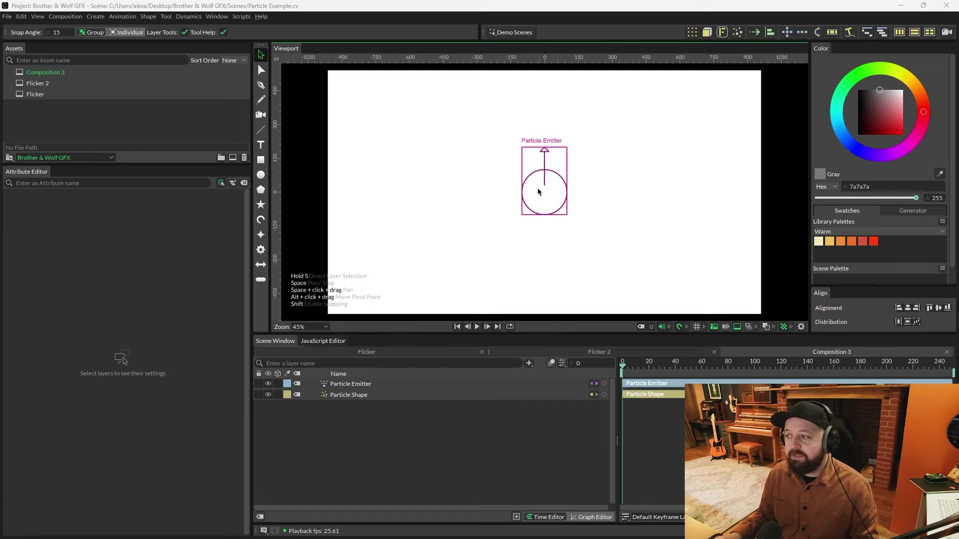
left_click(531, 264)
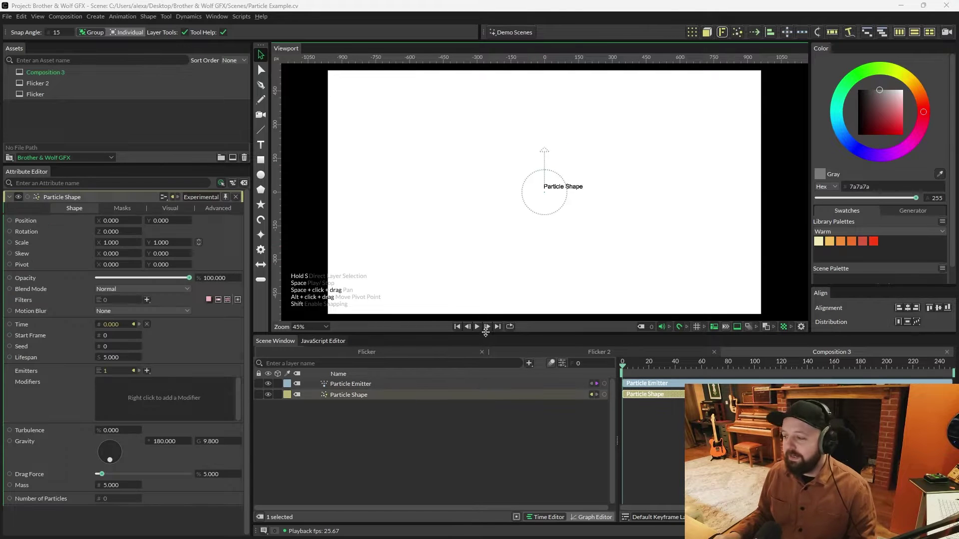
left_click(477, 326)
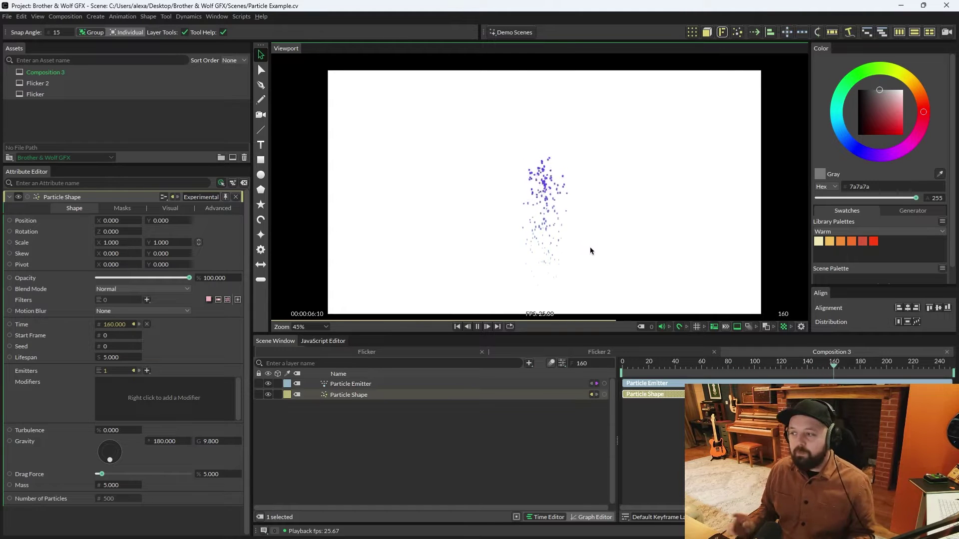
Step: Set the Particle Emitter to a Point shape with Initial Direction about 293 and Initial Speed 20
left_click(370, 385)
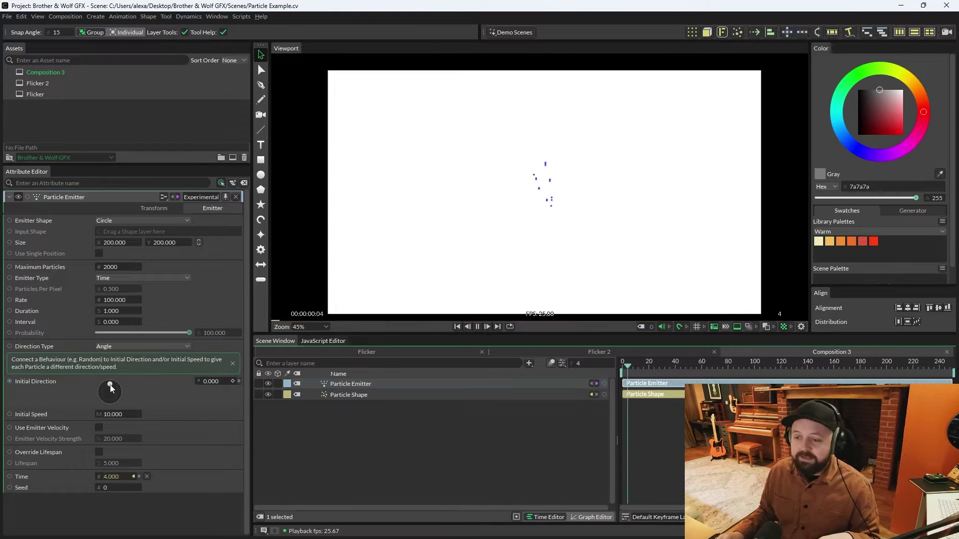
left_click_drag(113, 384, 124, 385)
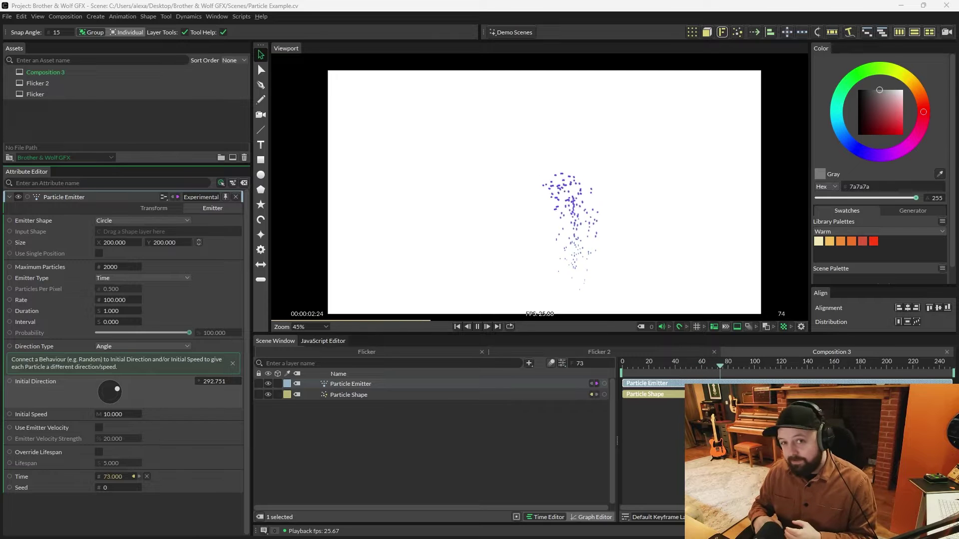
left_click(361, 385)
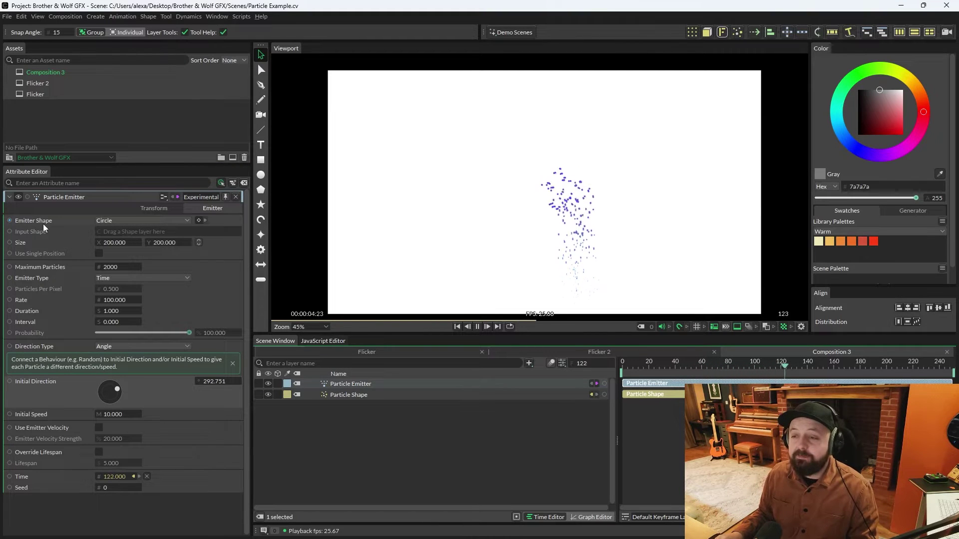
left_click(119, 220)
left_click(118, 211)
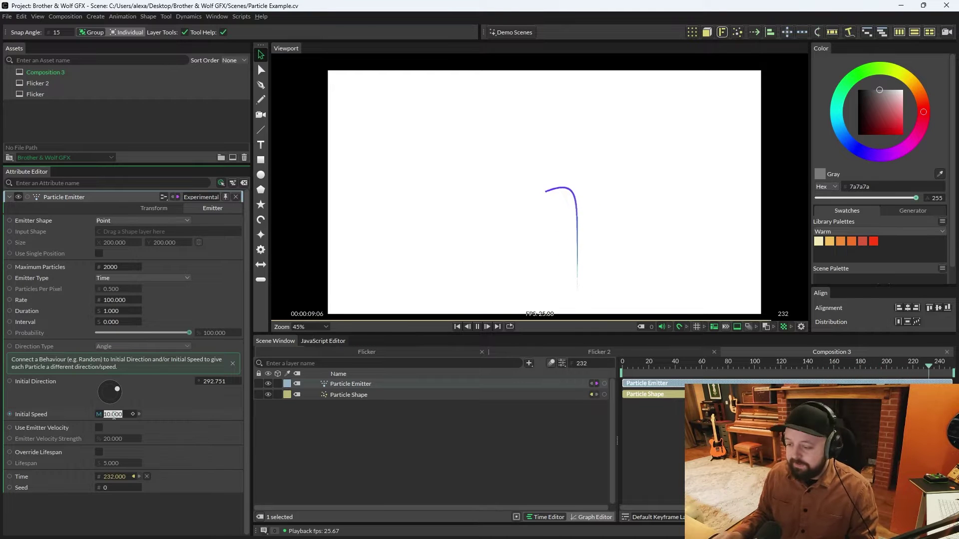
type("20")
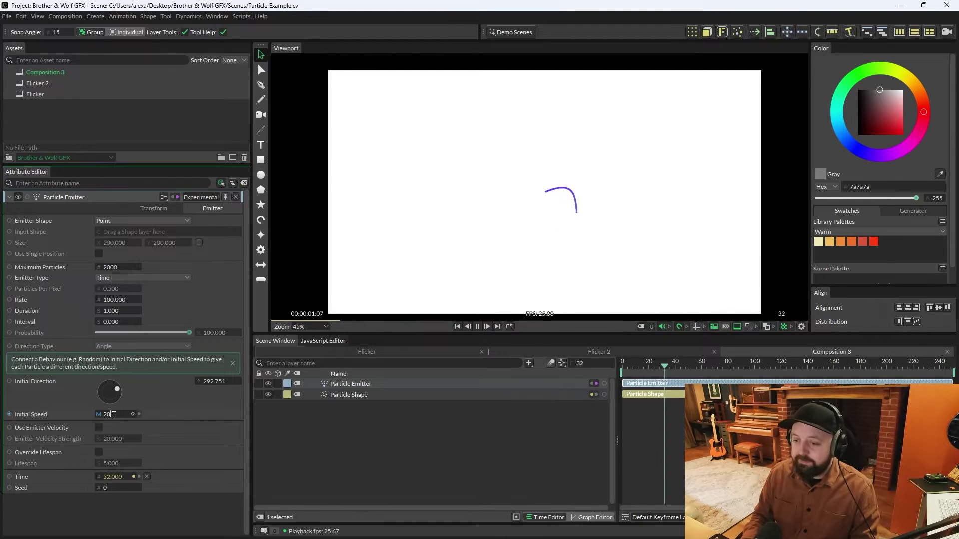
key("Return")
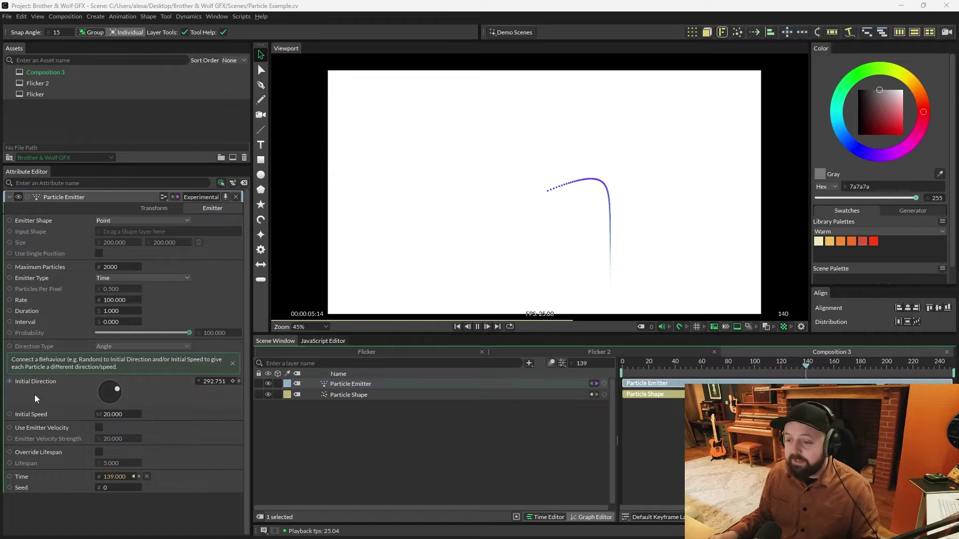
Step: Try a Random behaviour on Initial Direction, then undo it
right_click(34, 395)
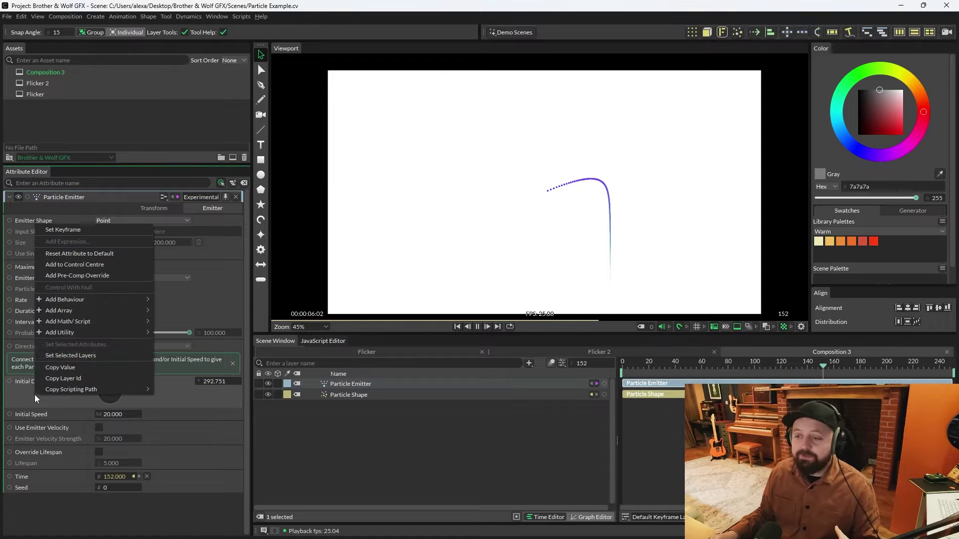
mouse_move(100, 299)
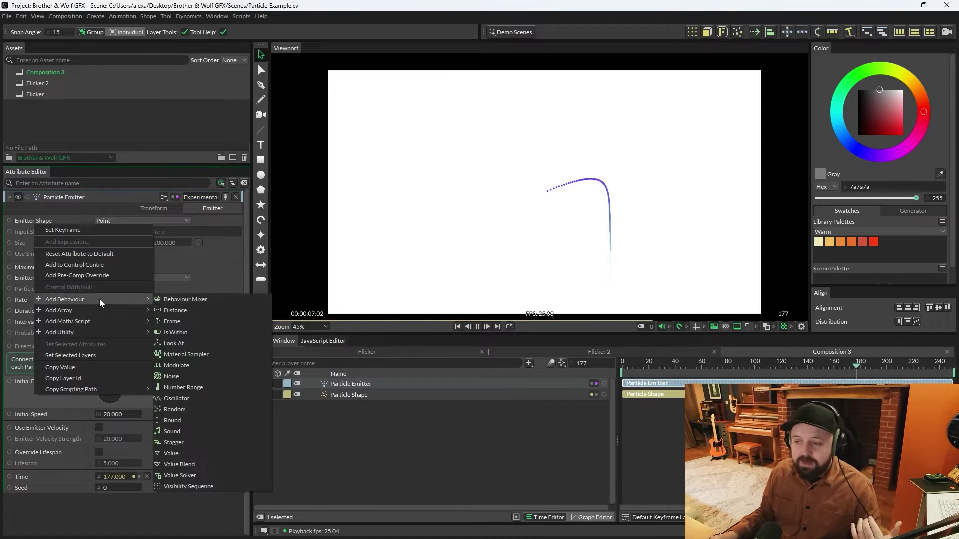
left_click(175, 409)
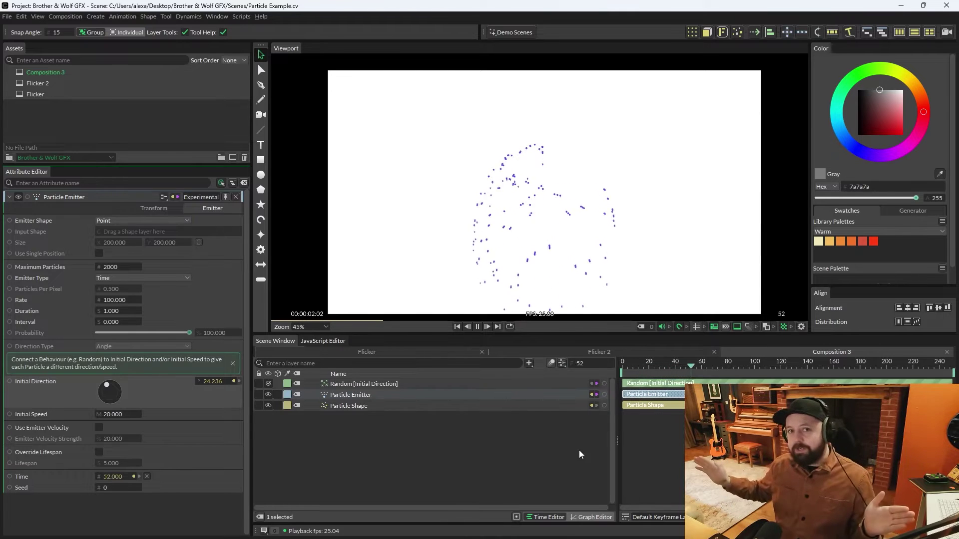
left_click(418, 462)
key("ctrl+z")
key("ctrl+z")
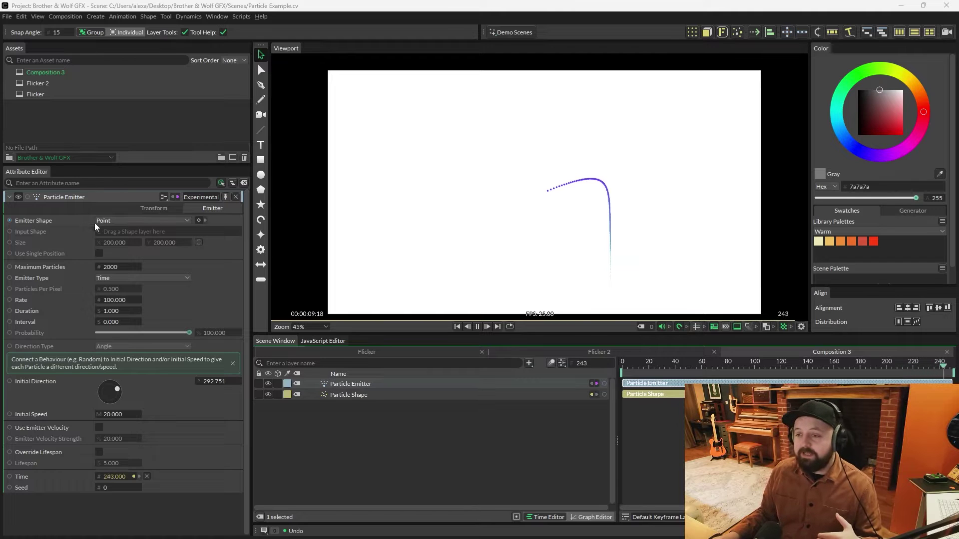
Step: Switch the emitter shape to Input Shape and link a new radius-50 Ellipse as its source
left_click(126, 221)
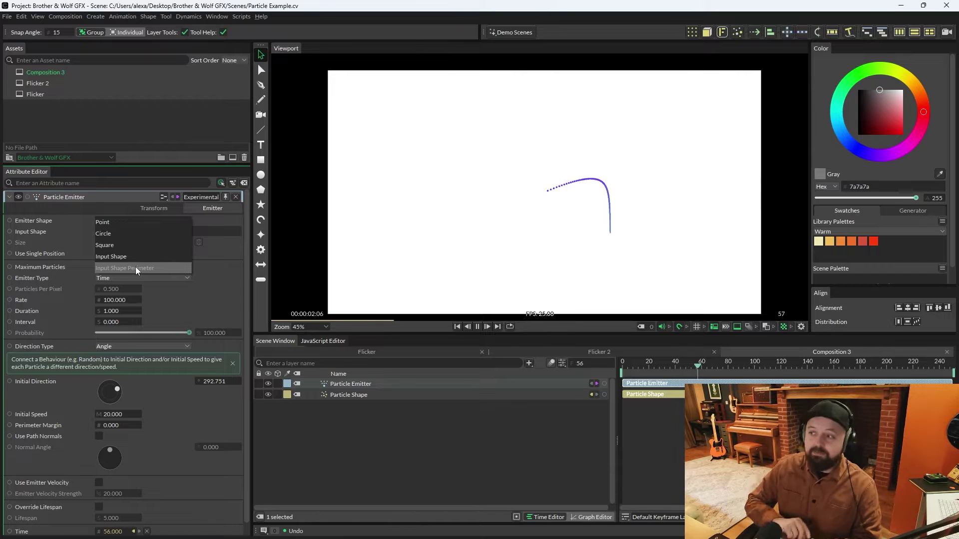
left_click(134, 257)
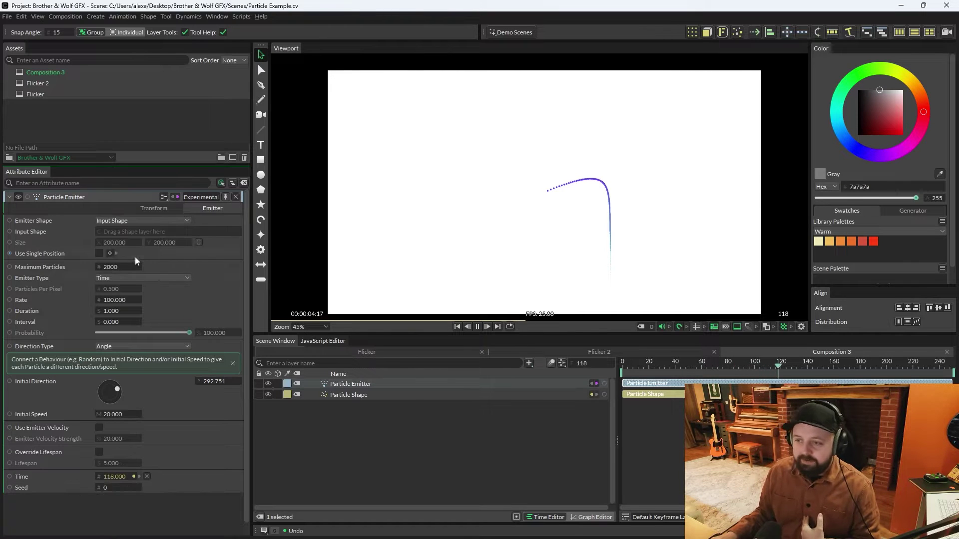
key("space")
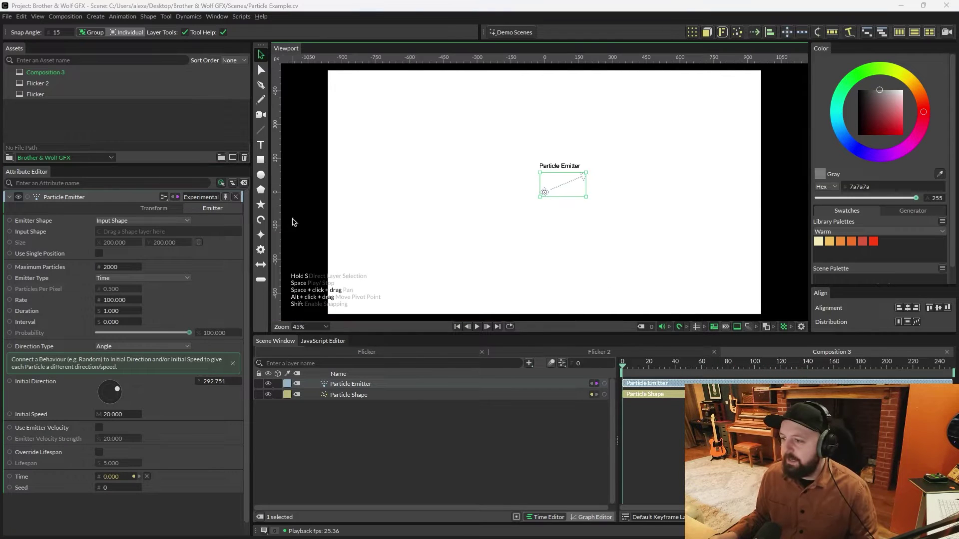
left_click(262, 176)
left_click(120, 346)
type("50")
key("Return")
left_click(350, 395)
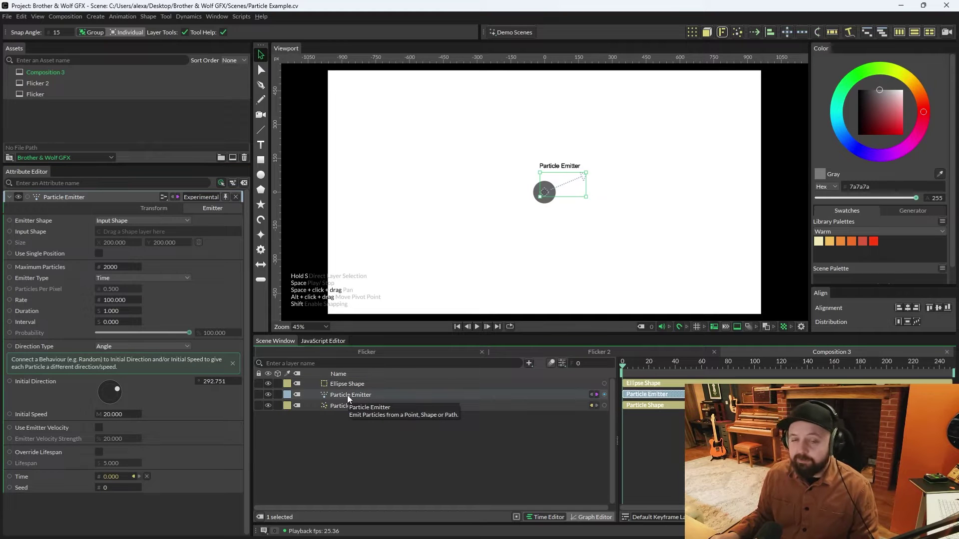
left_click_drag(346, 384, 131, 232)
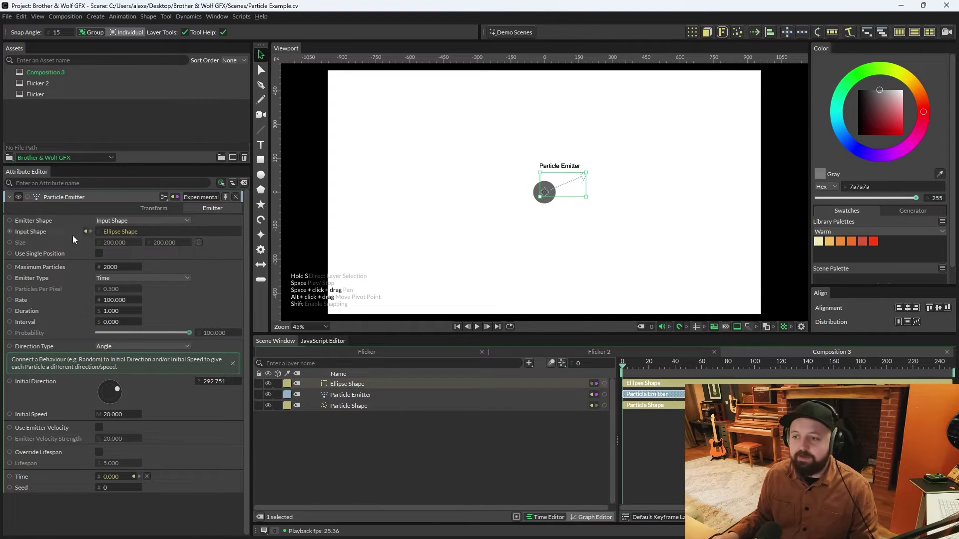
Step: Play the animation and move the Ellipse Shape layer below Particle Shape
left_click(477, 327)
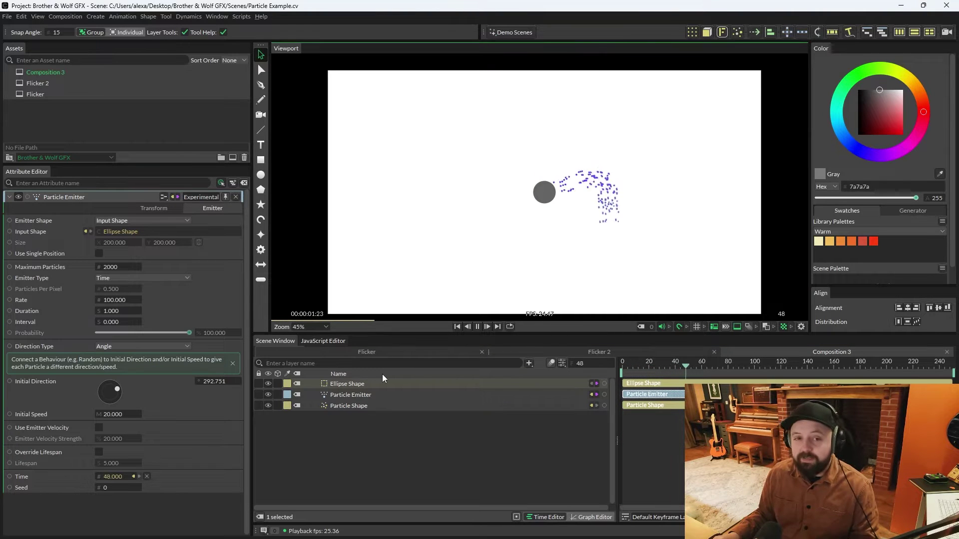
left_click_drag(366, 383, 433, 442)
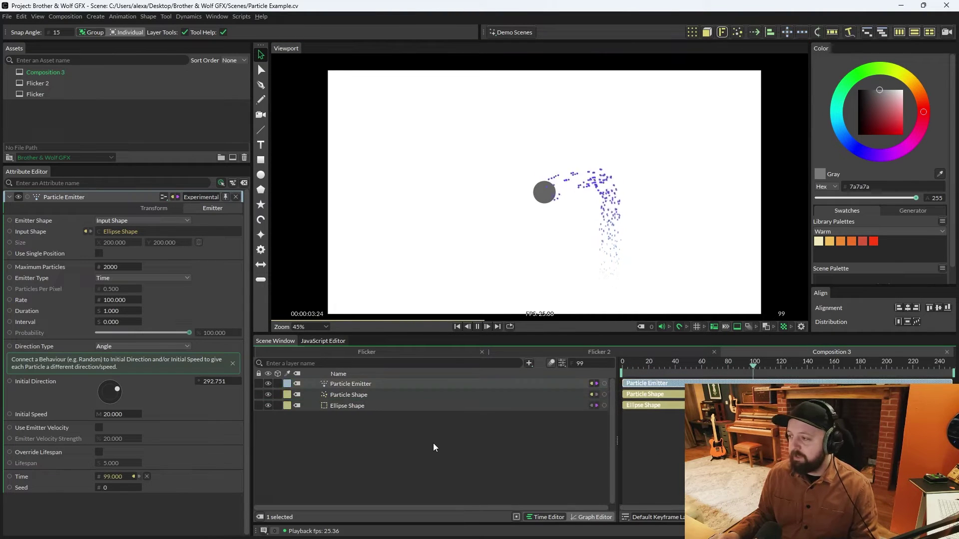
left_click(353, 409)
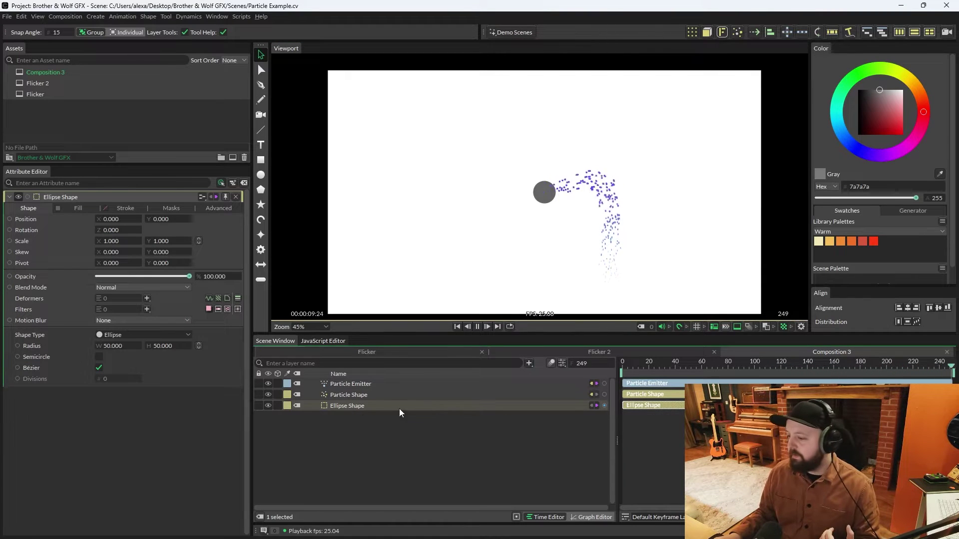
Step: Add a Noise behaviour to the ellipse Position with minimum -500 and Time Scale 1.5
right_click(50, 223)
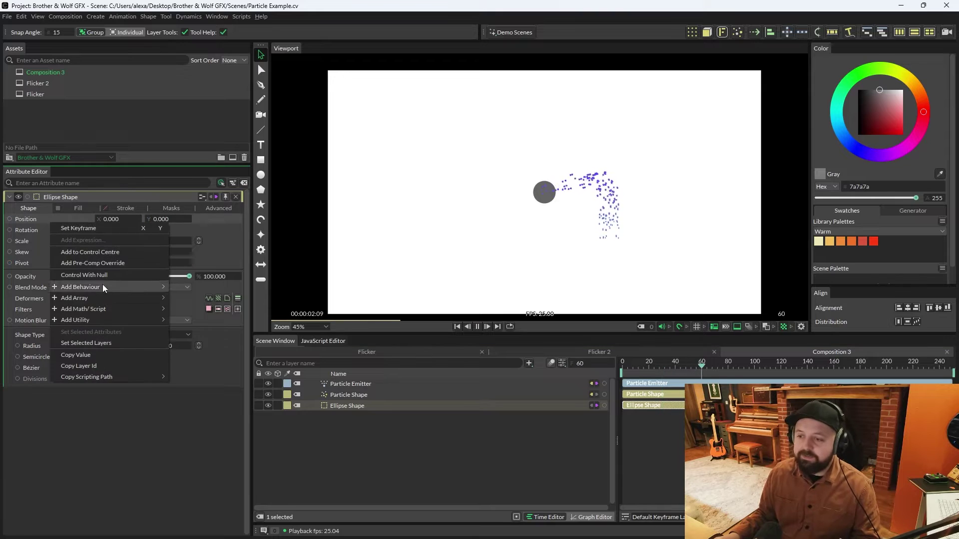
mouse_move(105, 287)
left_click(185, 364)
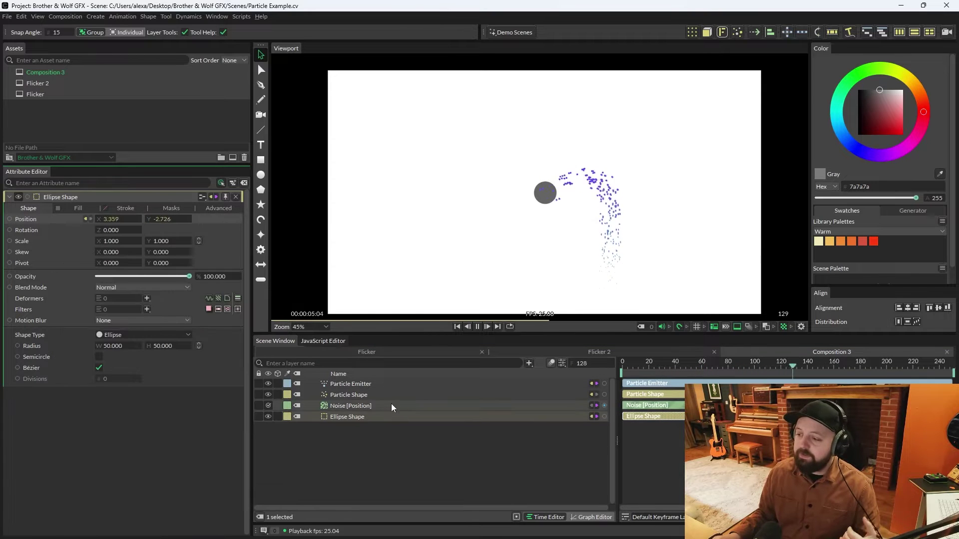
type("-500")
key("Return")
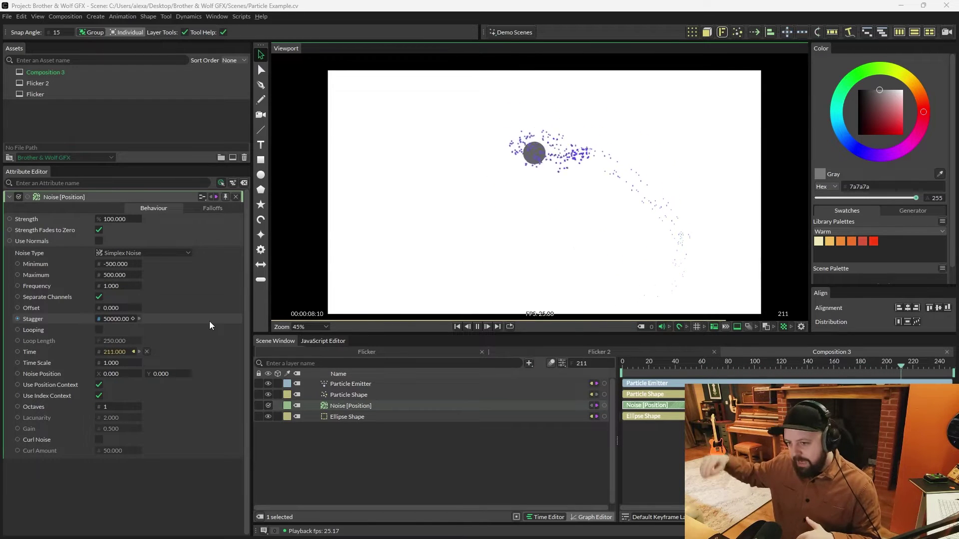
left_click(121, 362)
type(".5")
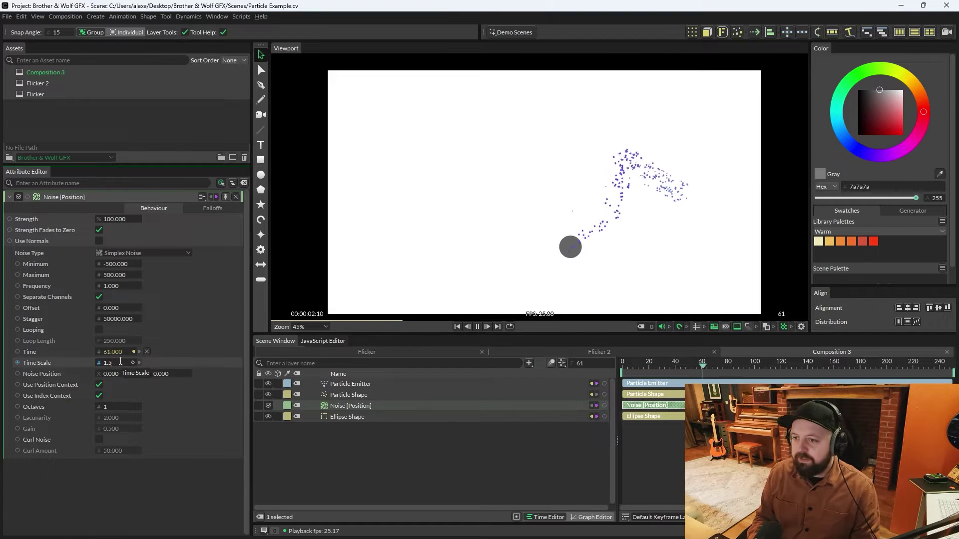
left_click(215, 394)
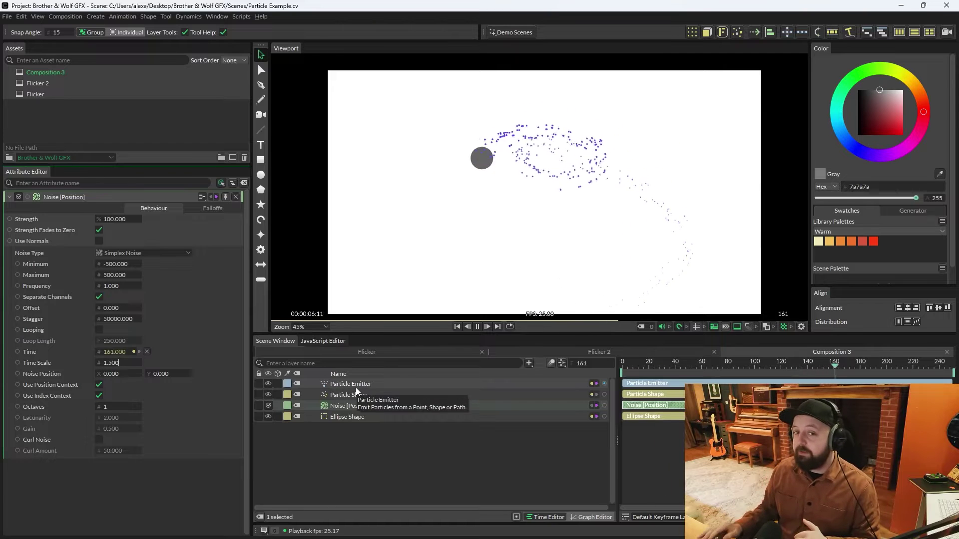
Step: Set the Particle Emitter's Initial Speed to 0 and enable Use Emitter Velocity
left_click(390, 384)
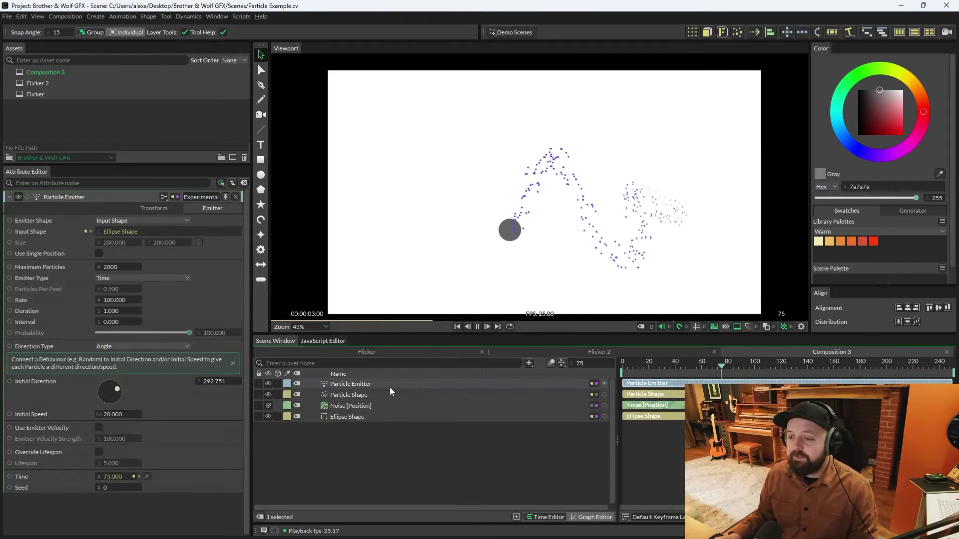
double_click(113, 414)
type("0")
key("Return")
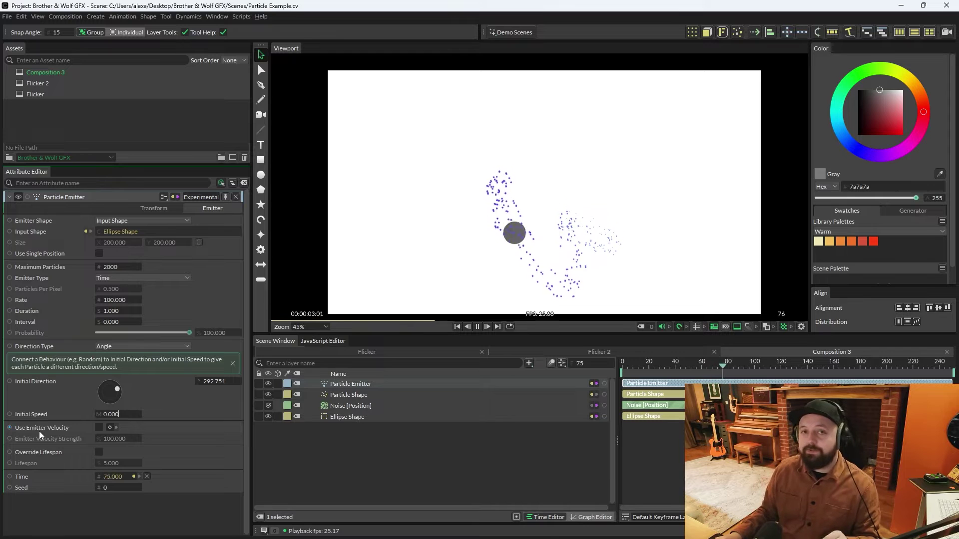
left_click(99, 427)
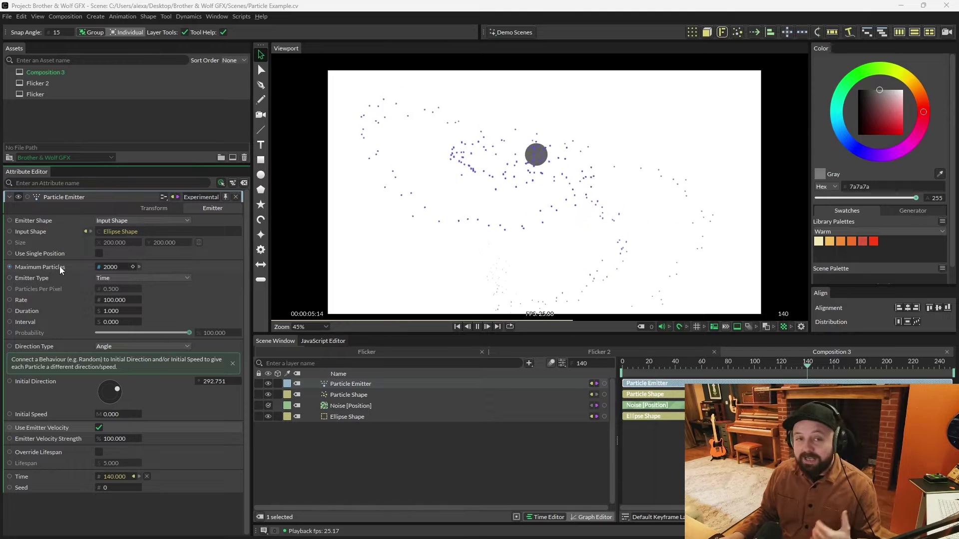
Step: Set the emitter's Maximum Particles to 10000 and emission Rate to 1000
double_click(138, 267)
type("10000")
key("Return")
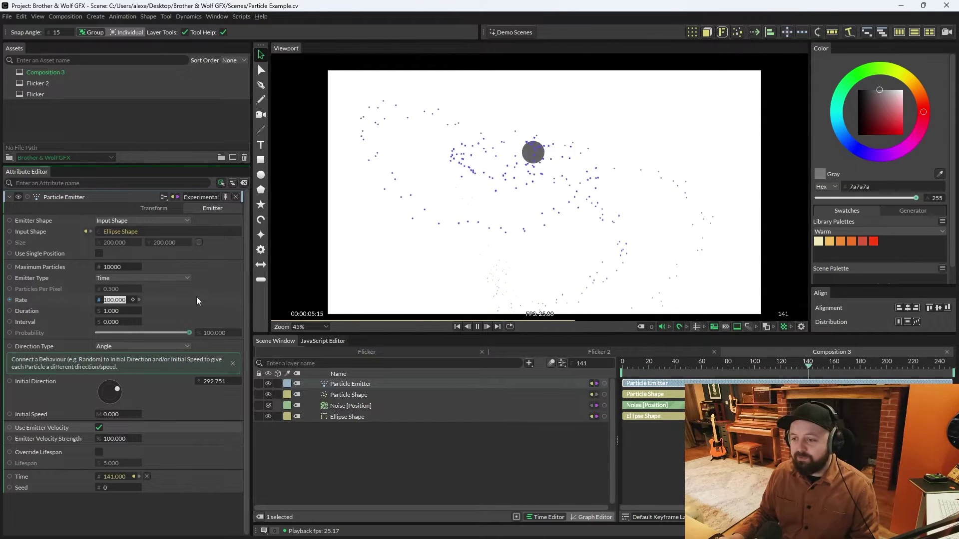
type("1000")
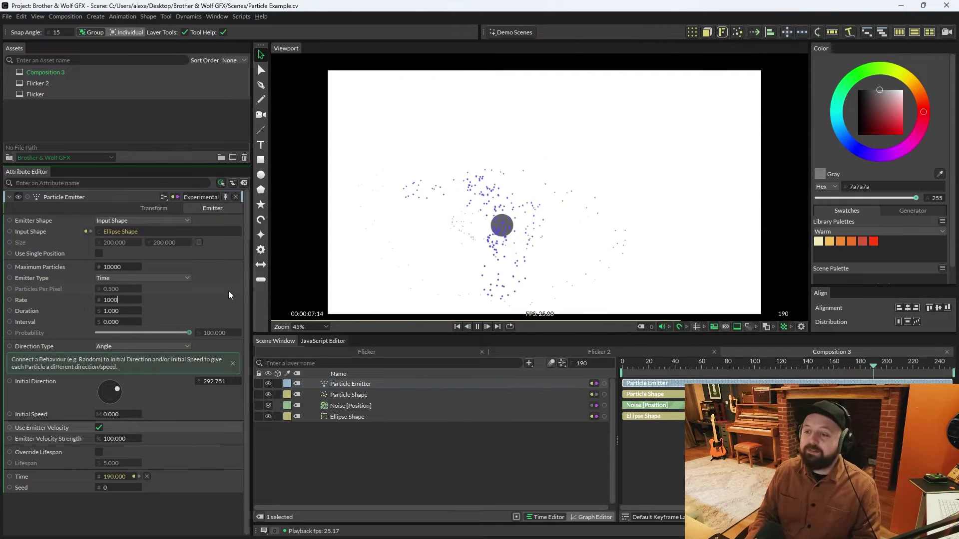
key("Return")
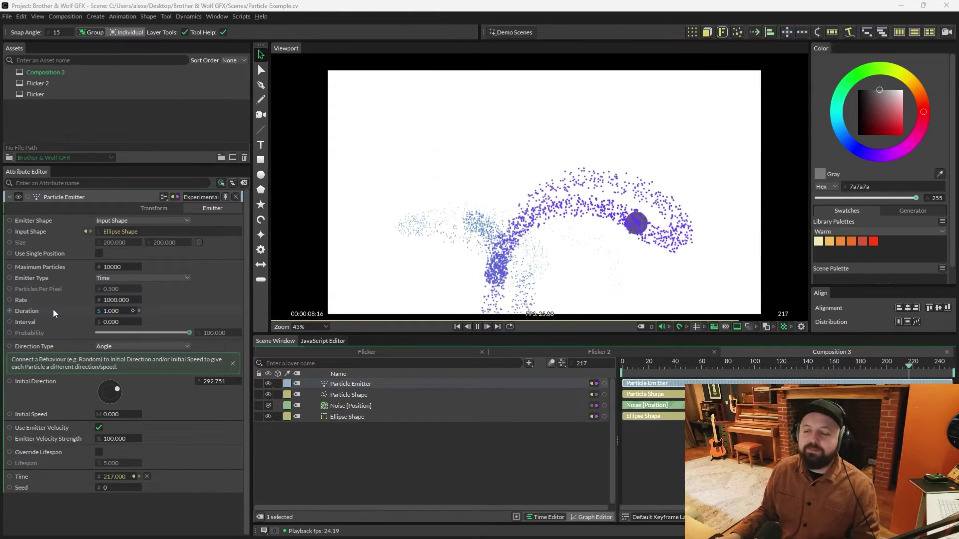
Step: Stop and rewind playback, then review the Particle Shape and Composition Settings
left_click(476, 326)
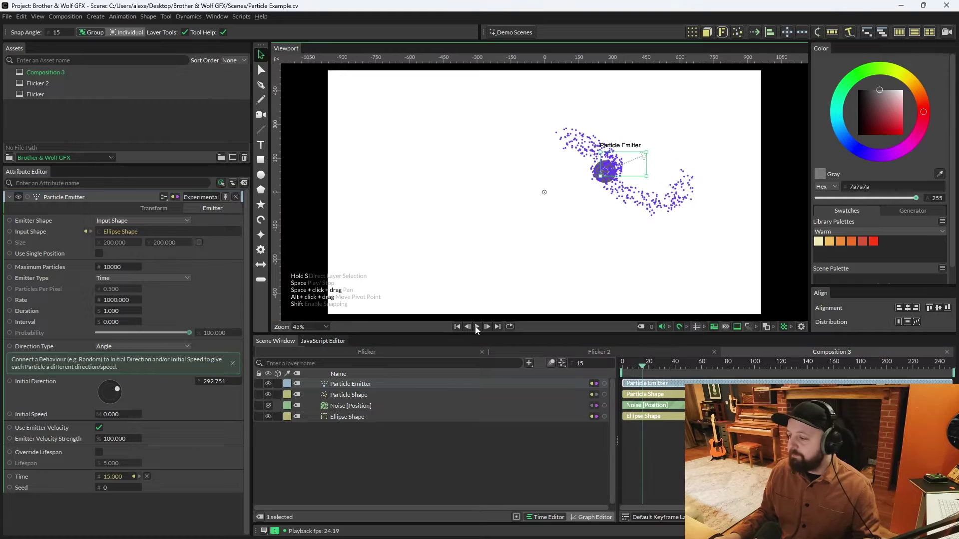
left_click(457, 326)
left_click(356, 395)
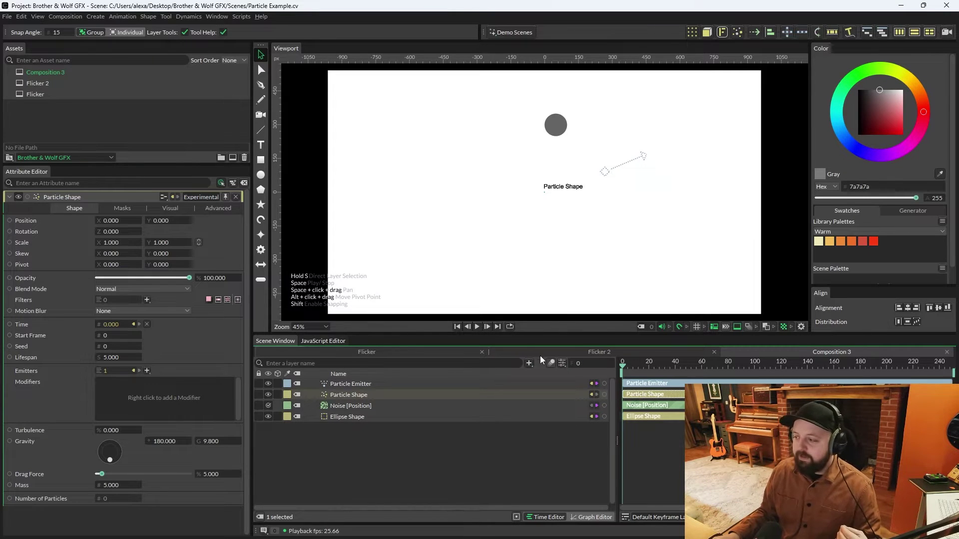
left_click(562, 363)
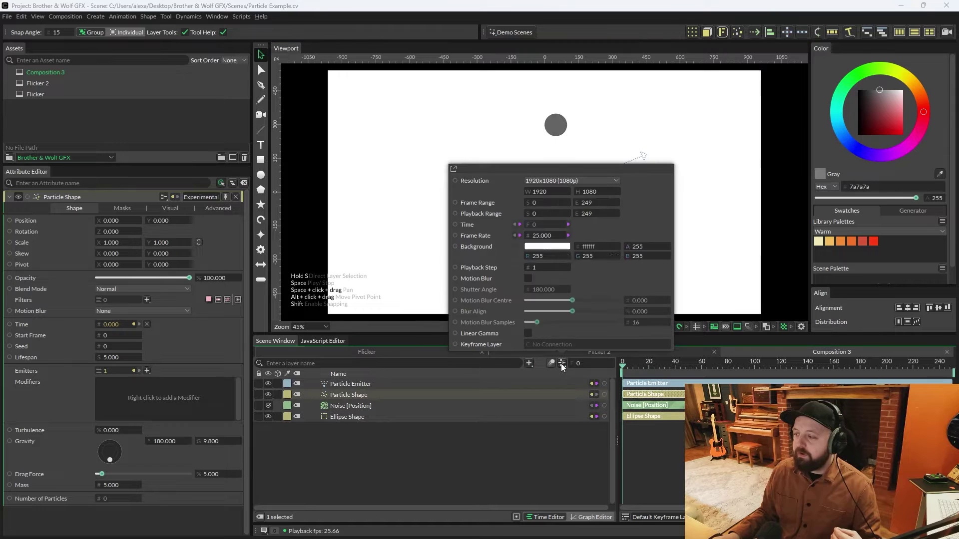
left_click(476, 495)
Step: Scrub to frame 27, replay the particles, and save the scene as Particle Example.cv
left_click_drag(647, 362, 552, 352)
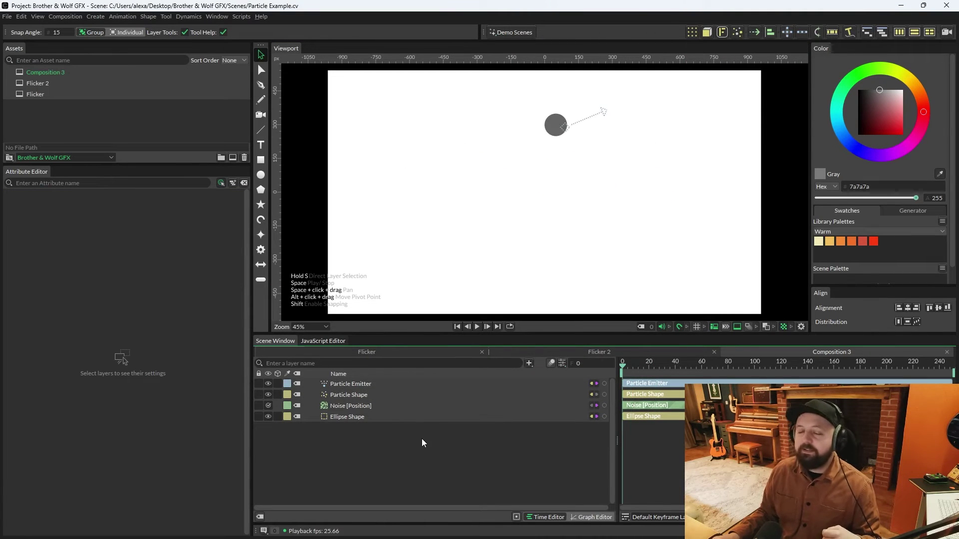
left_click(367, 396)
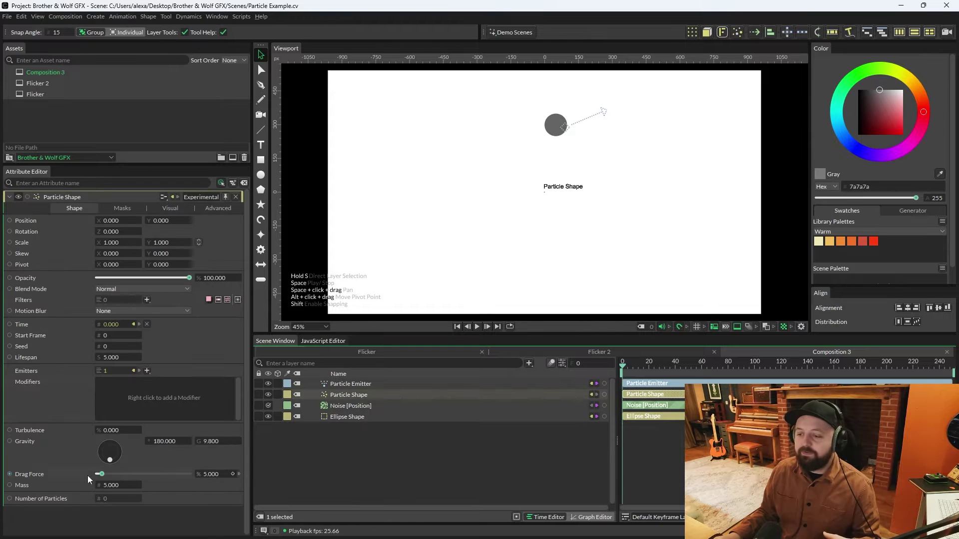
left_click(478, 329)
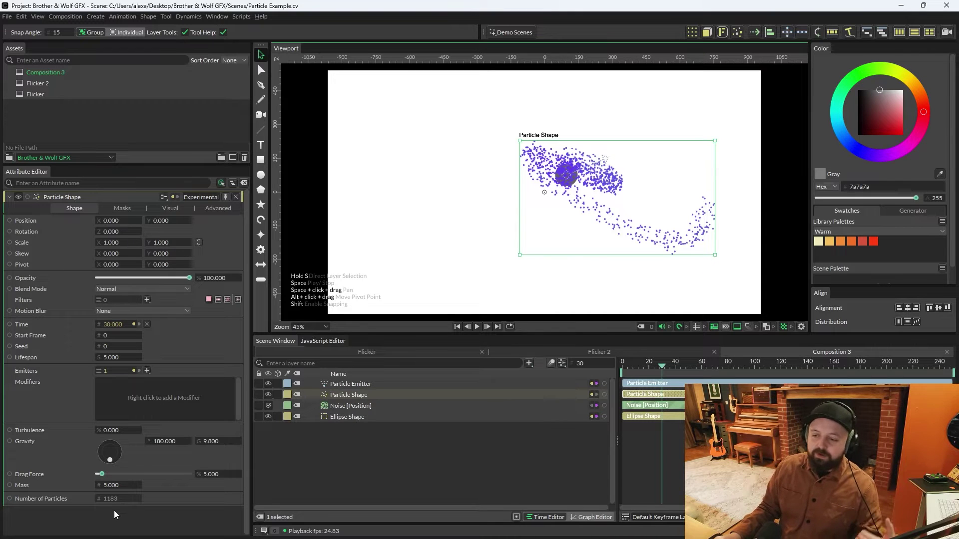
key("ctrl+s")
left_click(378, 439)
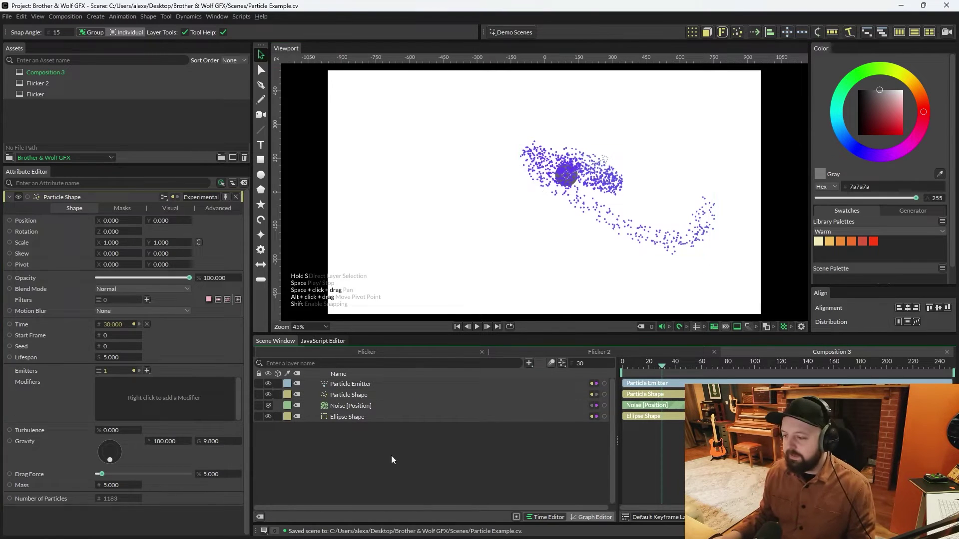
Step: Delete all four layers and add a fresh Particle Emitter and Particle Shape
key("ctrl+a")
key("Delete")
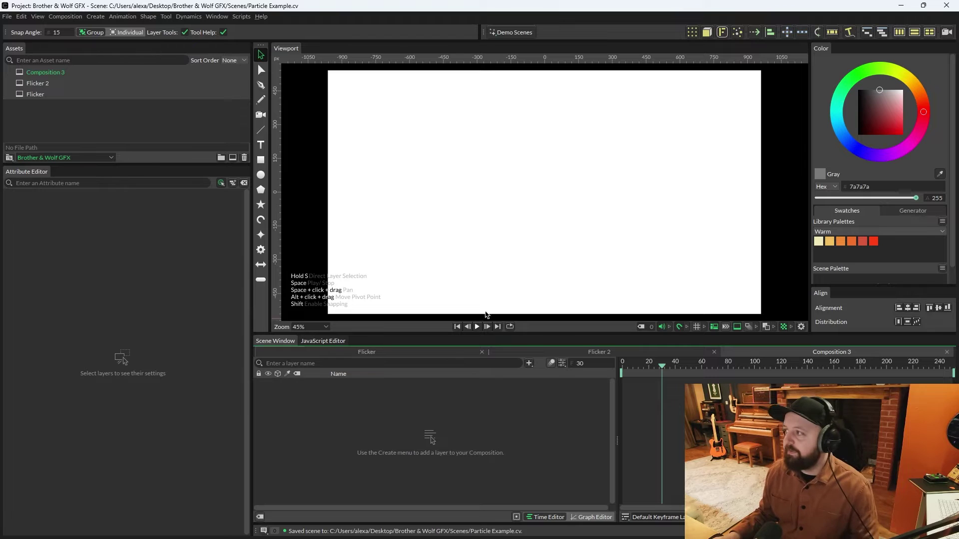
left_click(737, 32)
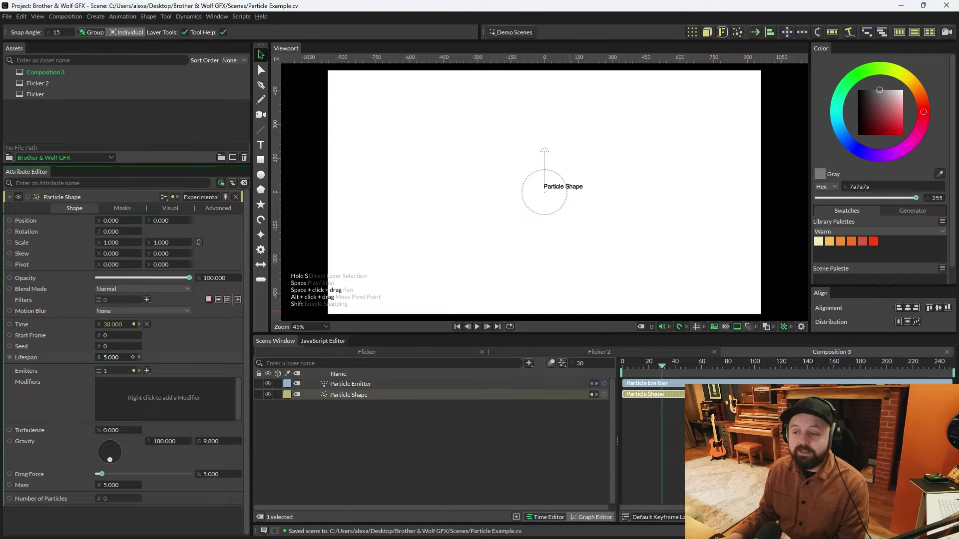
Step: Set lifespan 15, gravity 0 and emitter Initial Speed 0, then play the emission
left_click(118, 357)
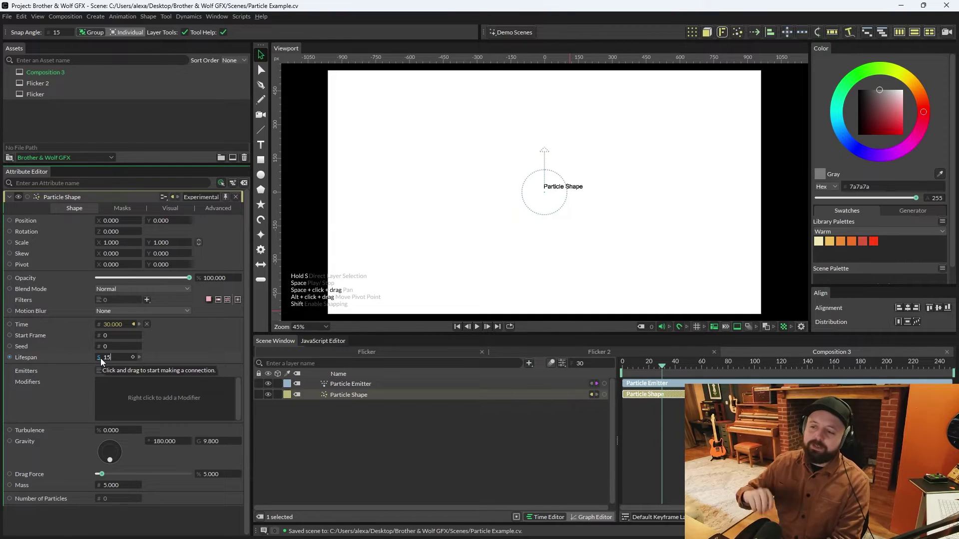
key("Return")
left_click(211, 441)
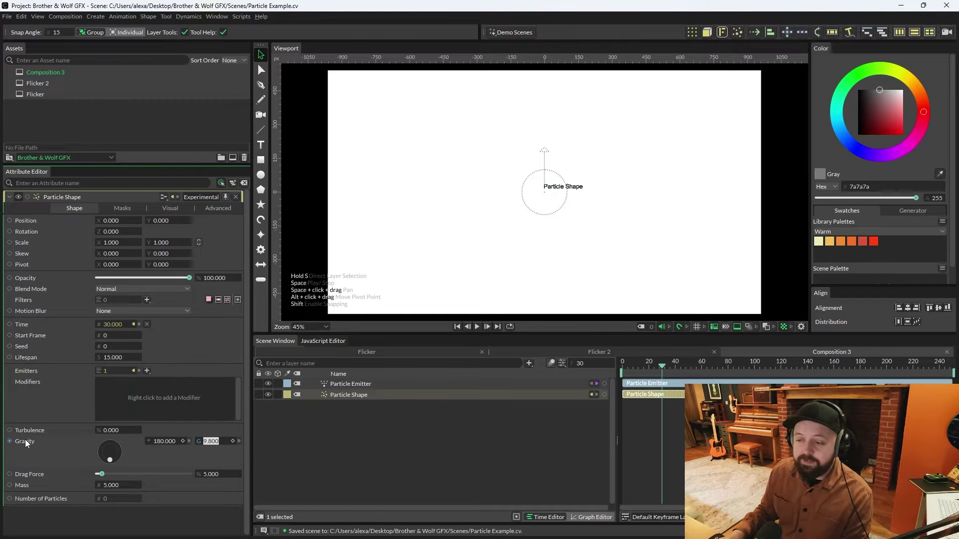
type("0.000")
left_click(367, 383)
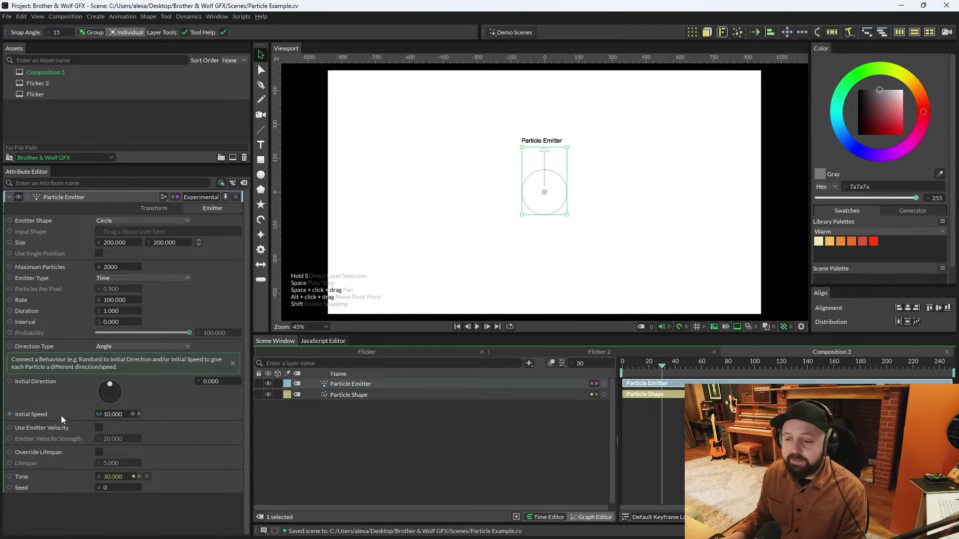
left_click(113, 414)
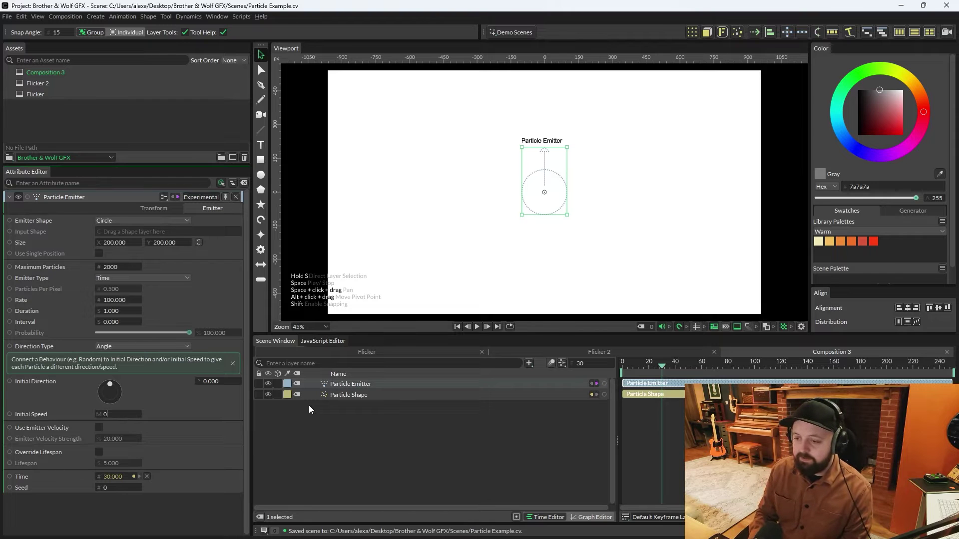
left_click(476, 327)
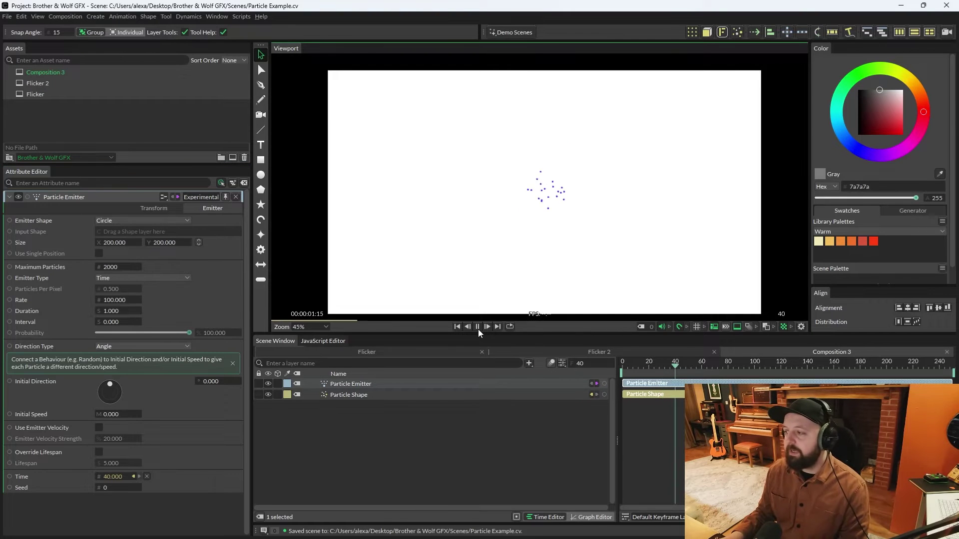
Step: Add a Background Shape at the bottom of the layer stack and make its colour black
left_click(466, 399)
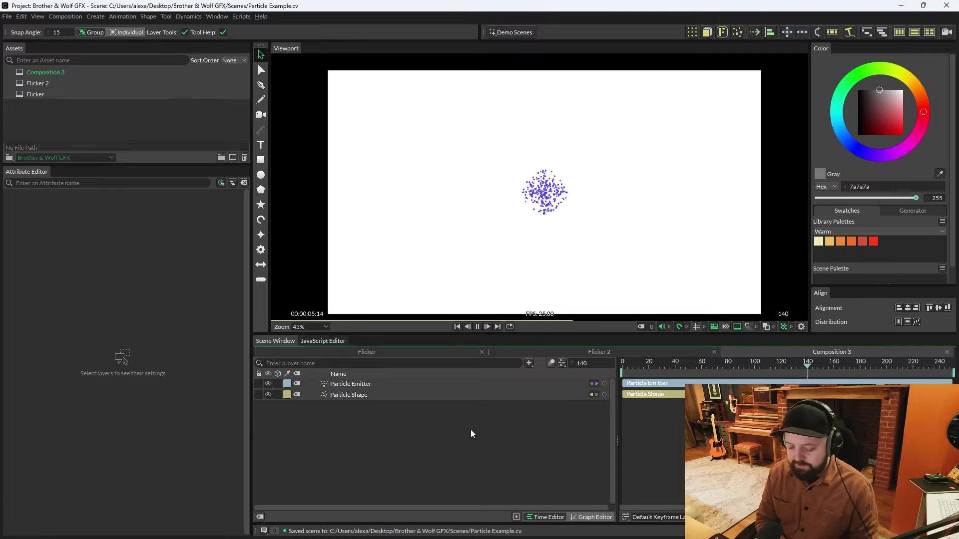
key("Tab")
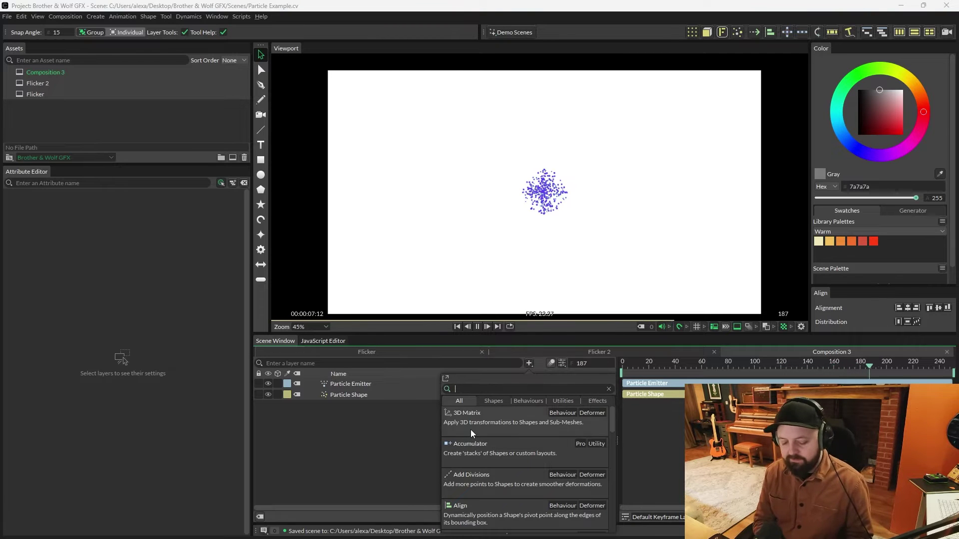
type("bac")
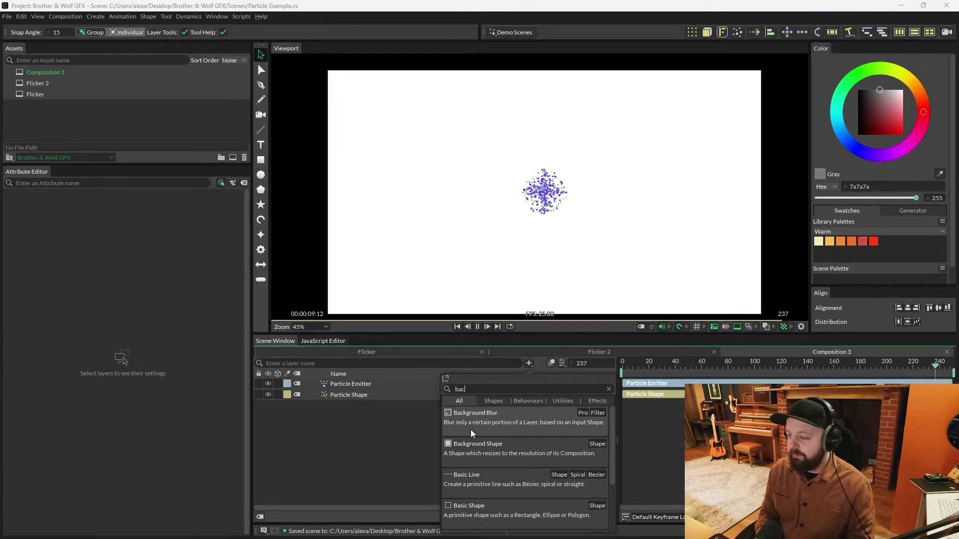
key("Down")
key("Return")
left_click_drag(360, 384, 430, 446)
mouse_move(861, 133)
left_mouse_down()
mouse_move(888, 112)
mouse_move(858, 135)
left_mouse_up()
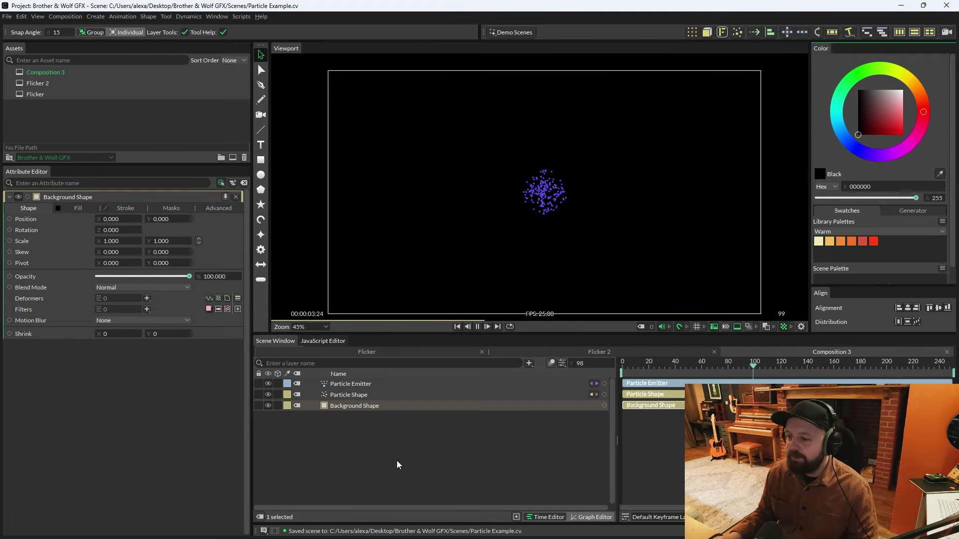
Step: Set the Particle Emitter's shape to Input Shape, using the Background Shape as the input
left_click(344, 383)
left_click(123, 220)
left_click(119, 241)
left_click_drag(360, 406, 133, 232)
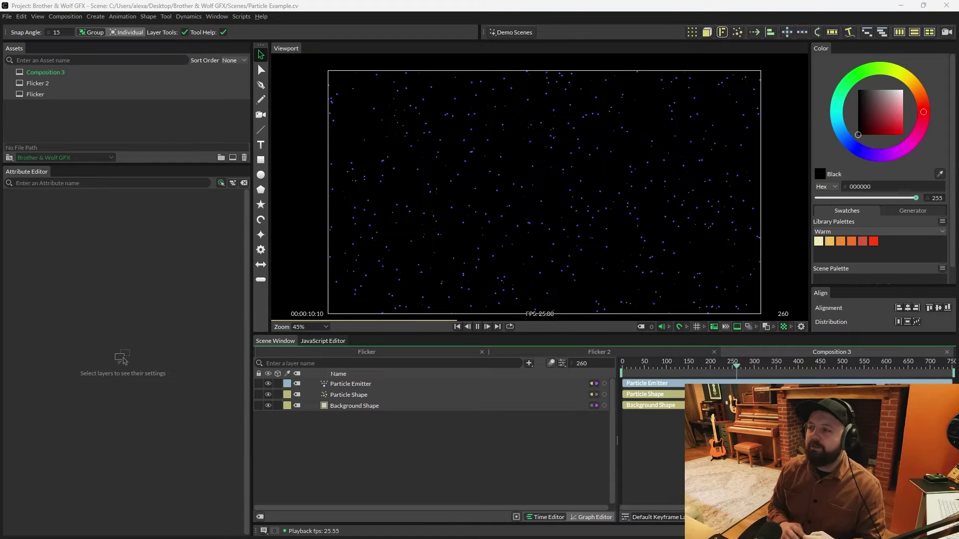
Step: Enlarge the Particle Shape's radius to 42, briefly trying squares before keeping circles
left_click(349, 394)
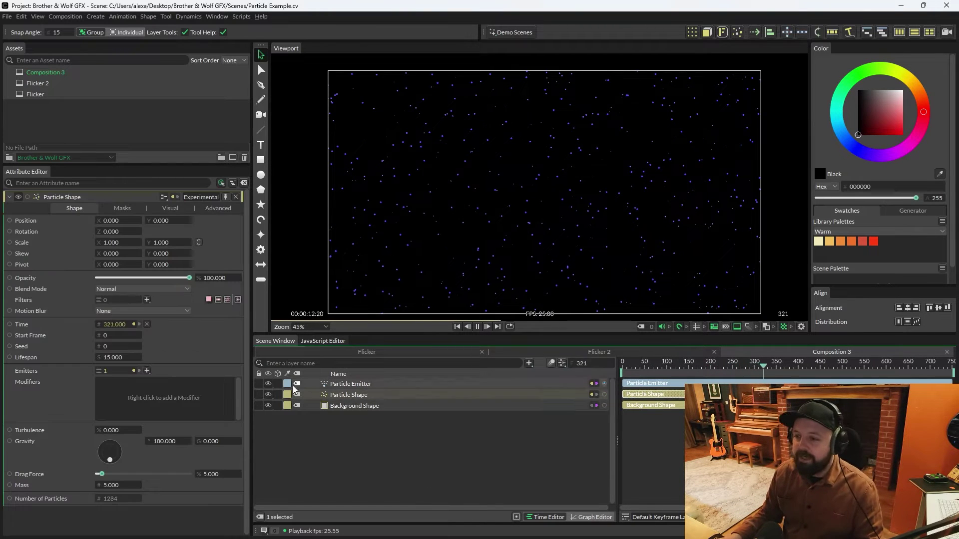
left_click(169, 208)
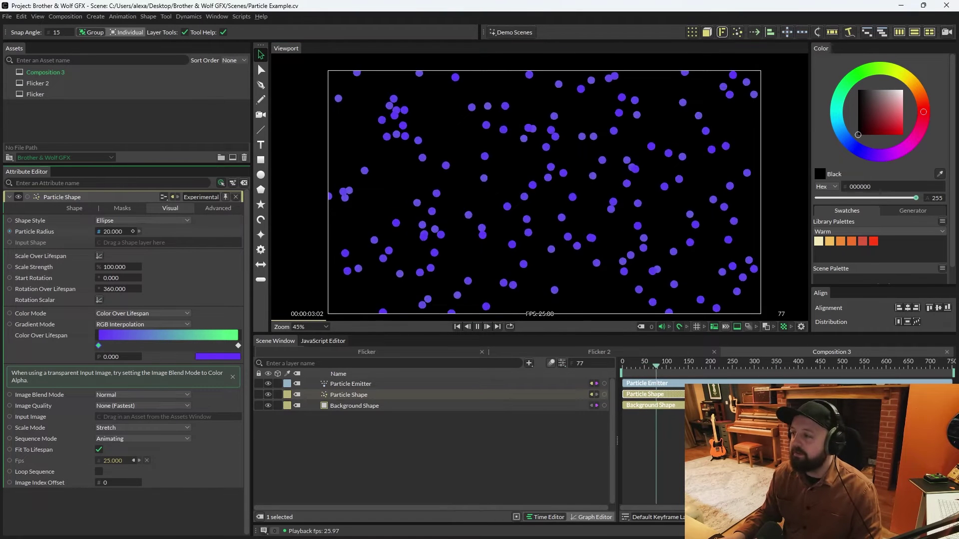
left_click_drag(113, 231, 115, 235)
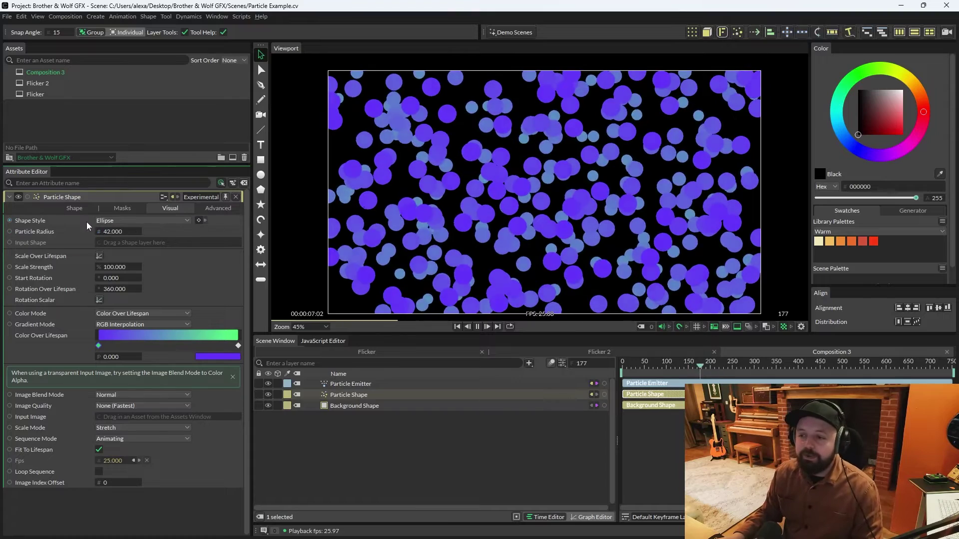
left_click(131, 221)
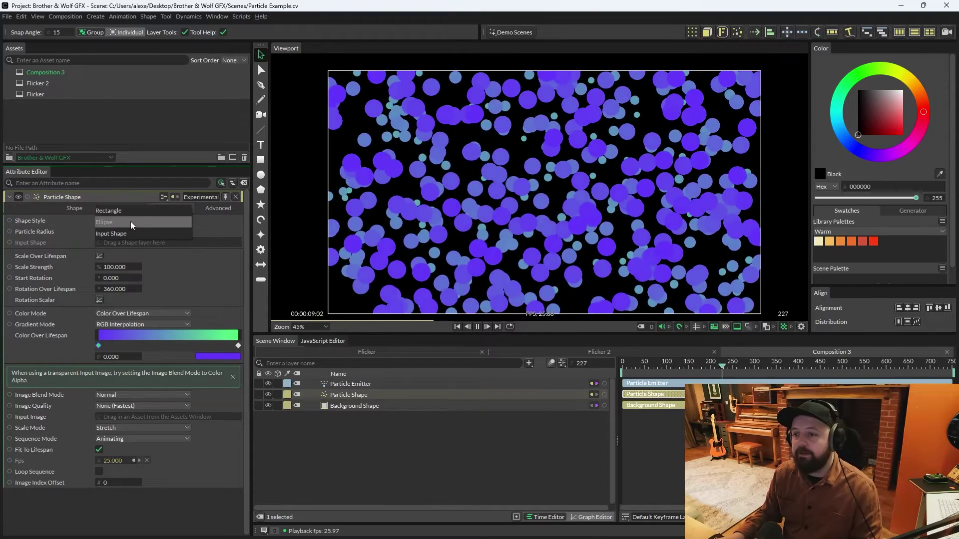
left_click(129, 213)
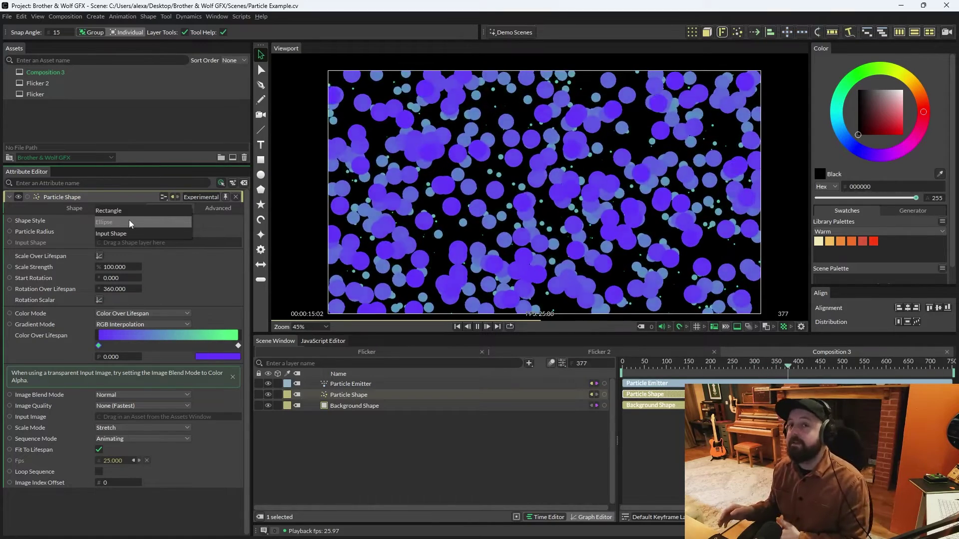
left_click(129, 222)
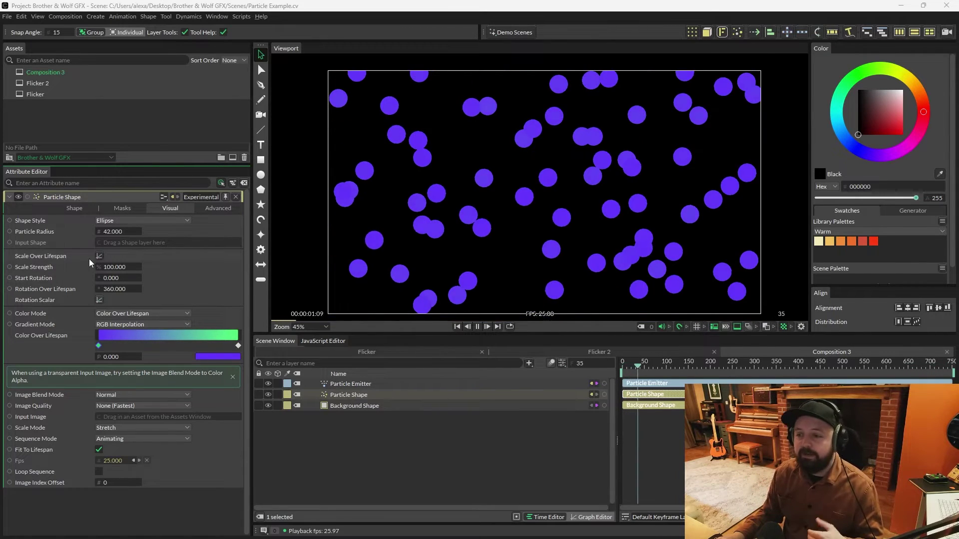
Step: Enable a grow-then-shrink Scale Over Lifespan curve, switch to squares, and rotate 360° over lifespan
left_click(98, 257)
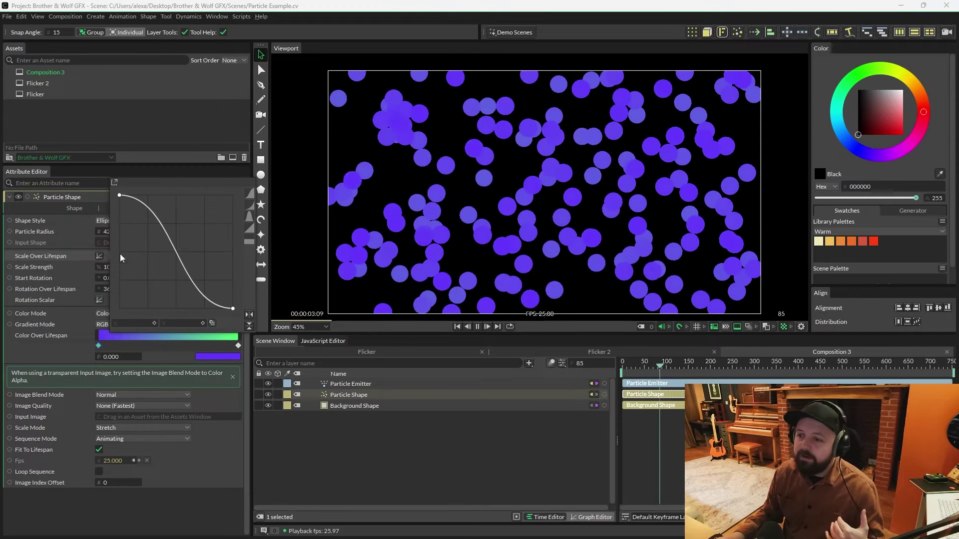
left_click(249, 221)
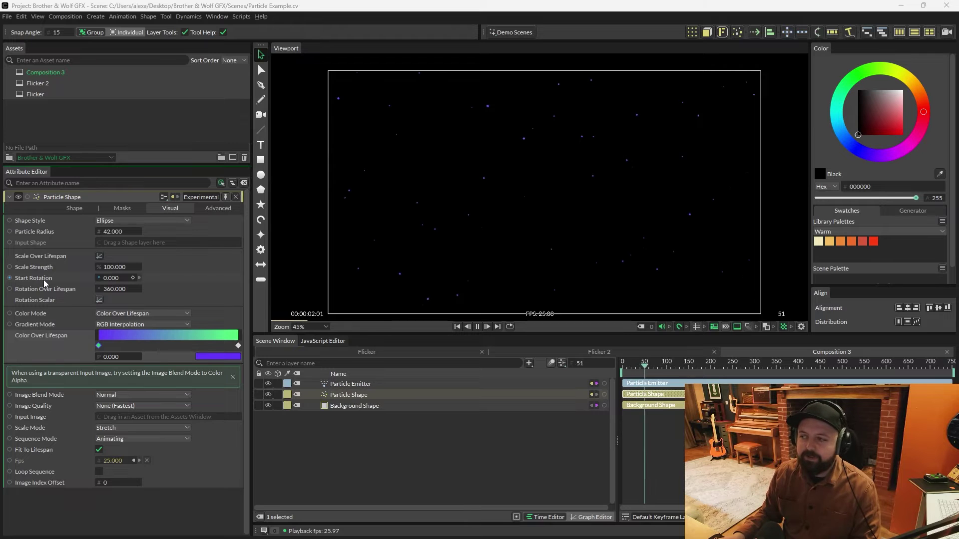
left_click(115, 219)
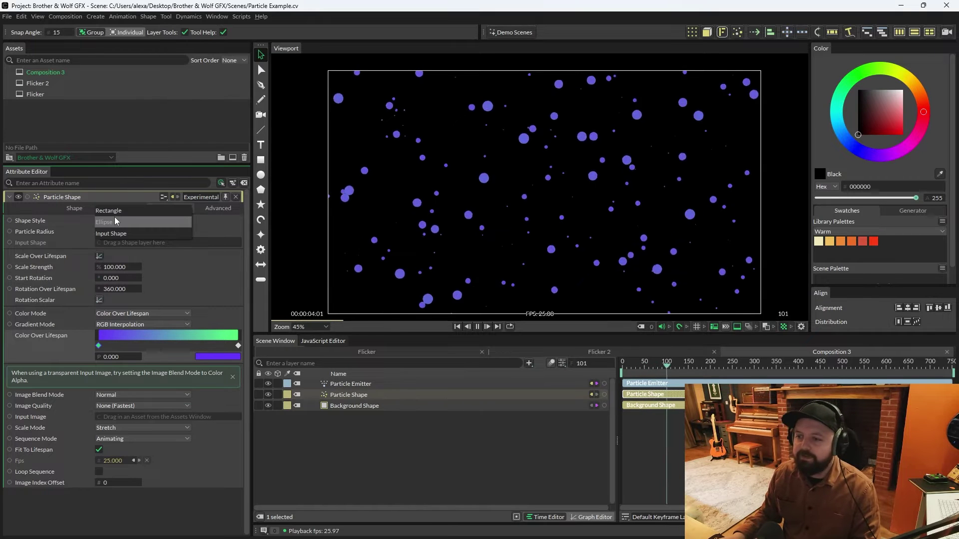
left_click(115, 212)
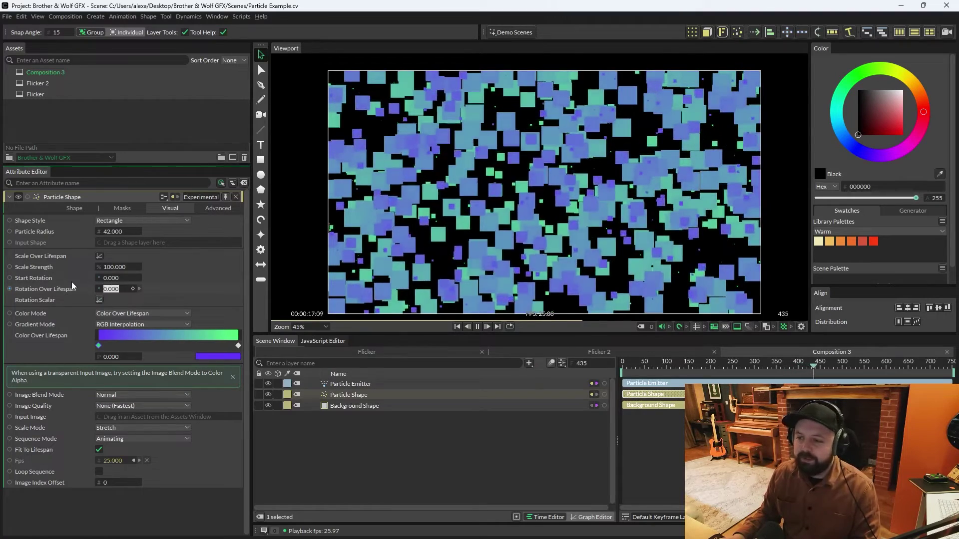
type("360.000")
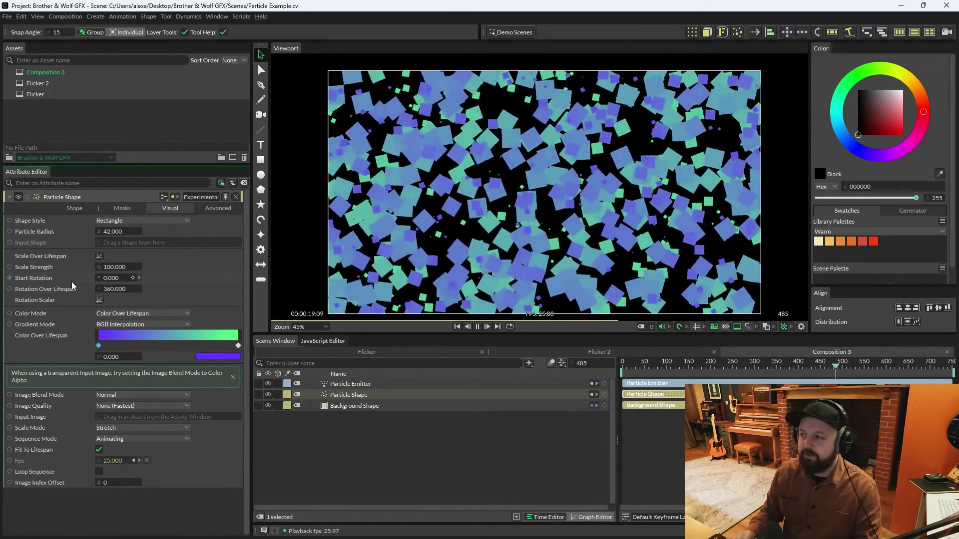
key("Return")
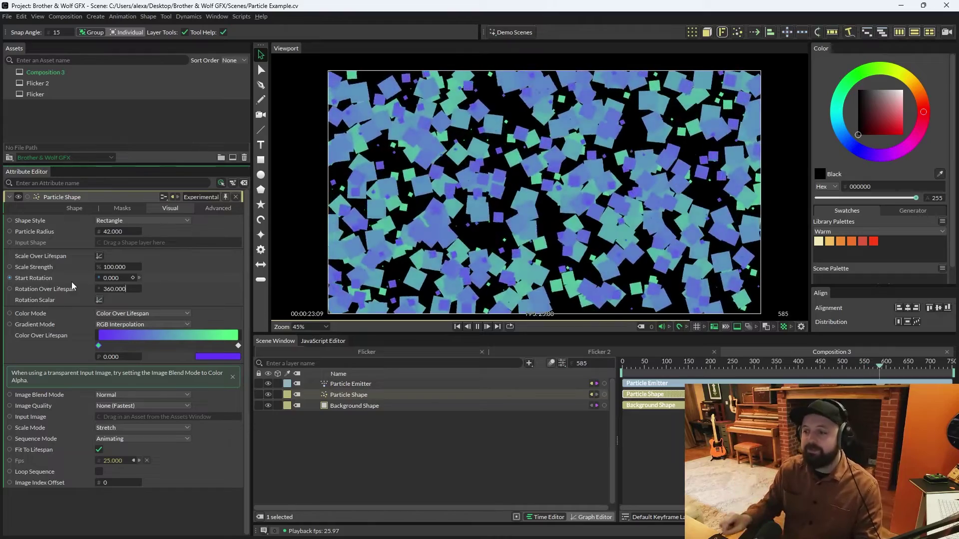
left_click(71, 208)
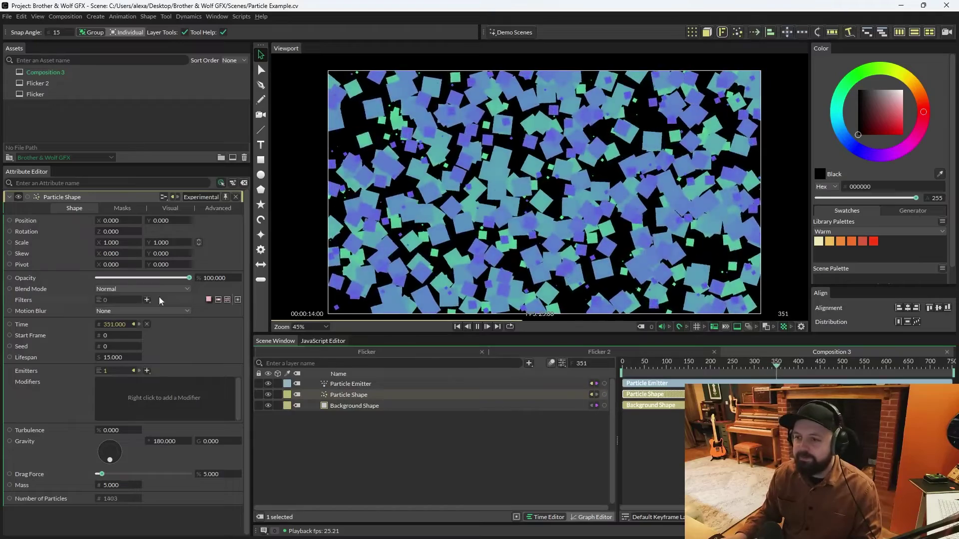
left_click(170, 208)
left_click(124, 220)
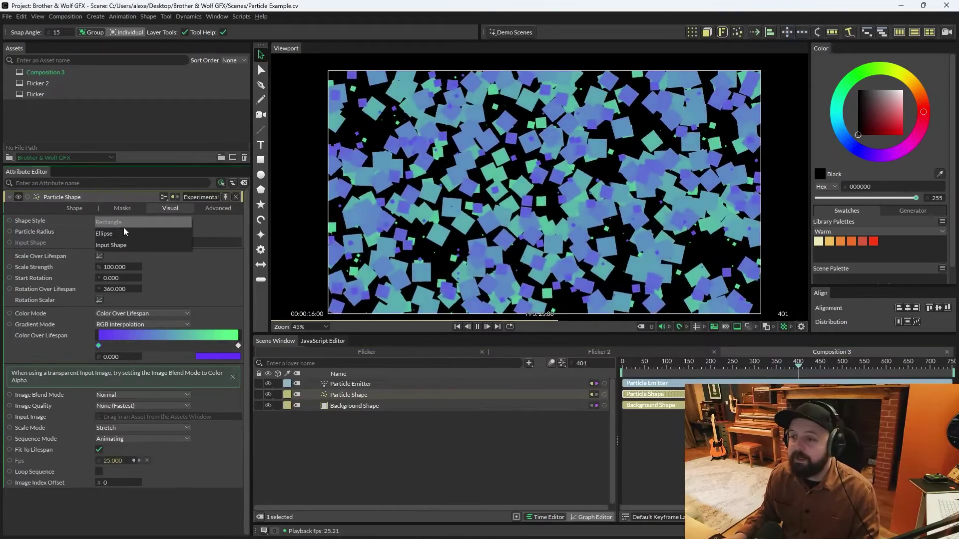
left_click(119, 233)
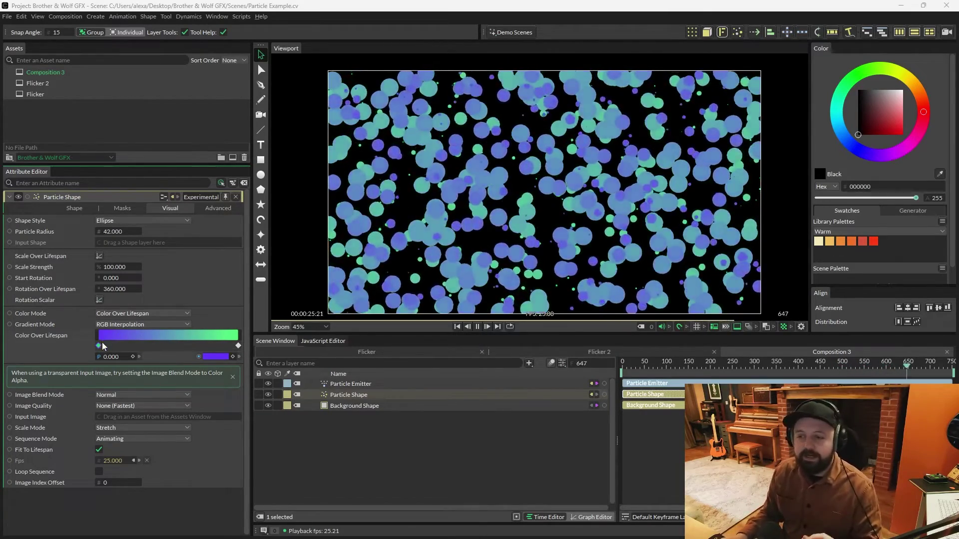
left_click(238, 346)
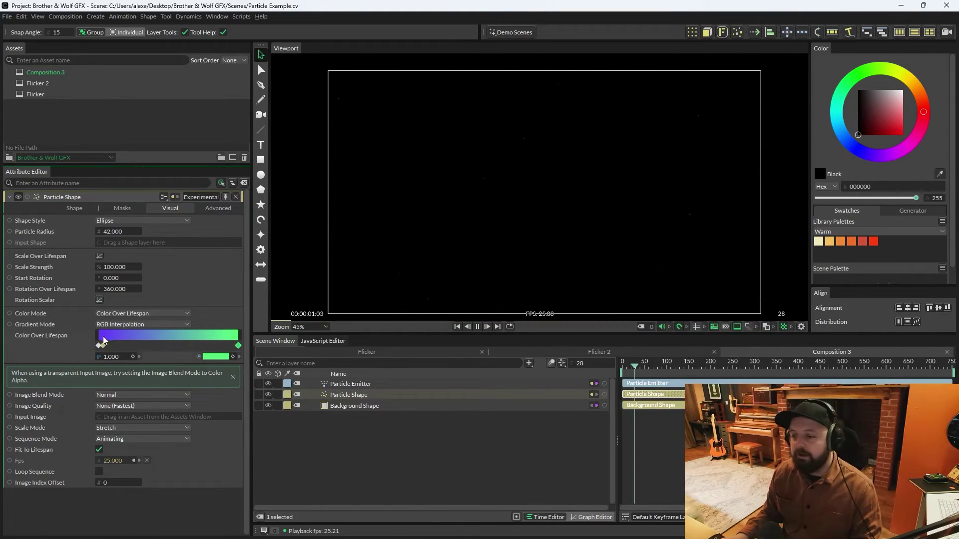
left_click(100, 344)
left_click(217, 358)
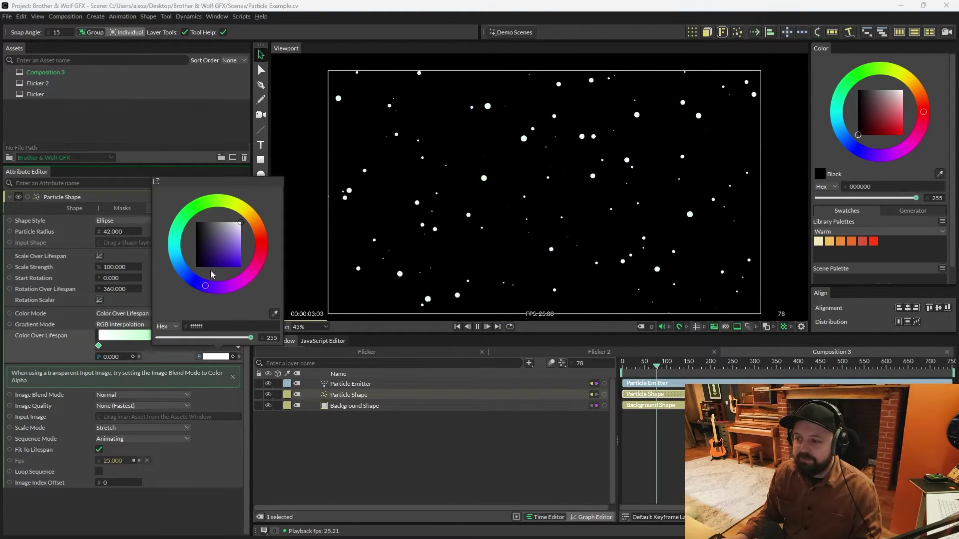
left_click(144, 336)
left_click(239, 346)
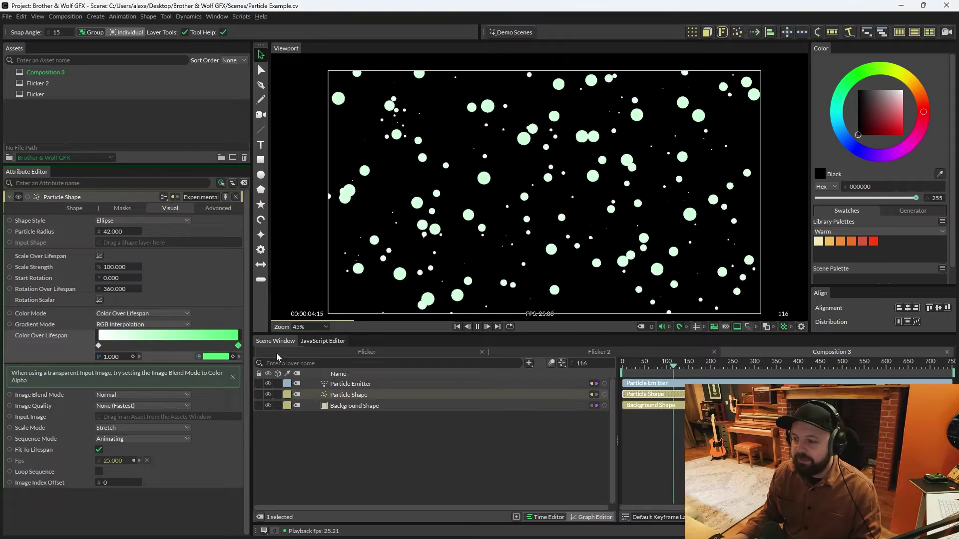
left_click(223, 358)
left_click(261, 235)
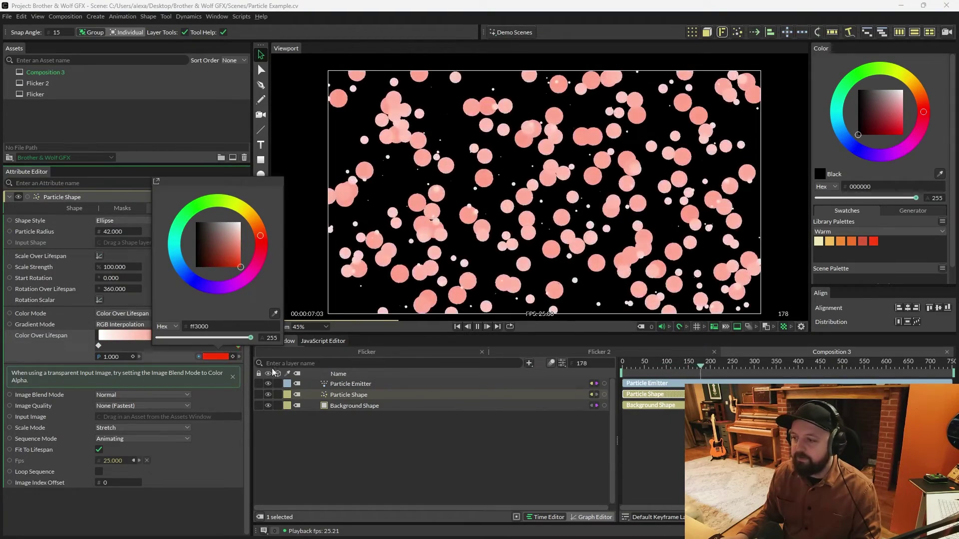
left_click(52, 360)
left_click(217, 357)
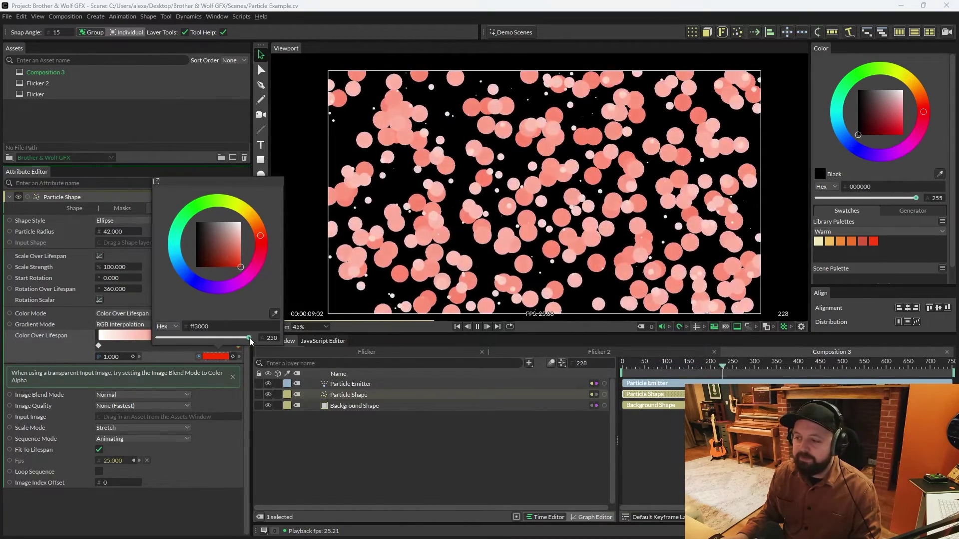
left_click_drag(250, 337, 123, 342)
left_click(74, 346)
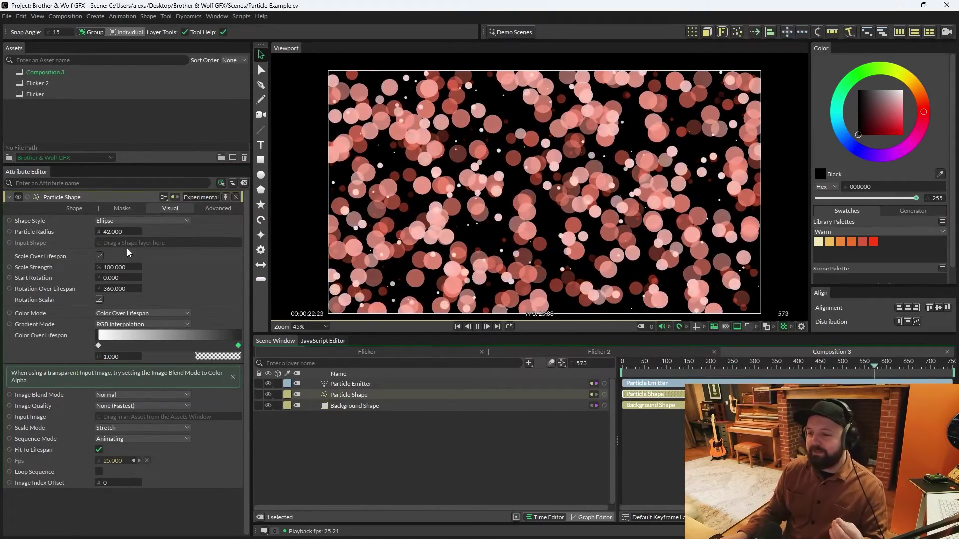
left_click(75, 209)
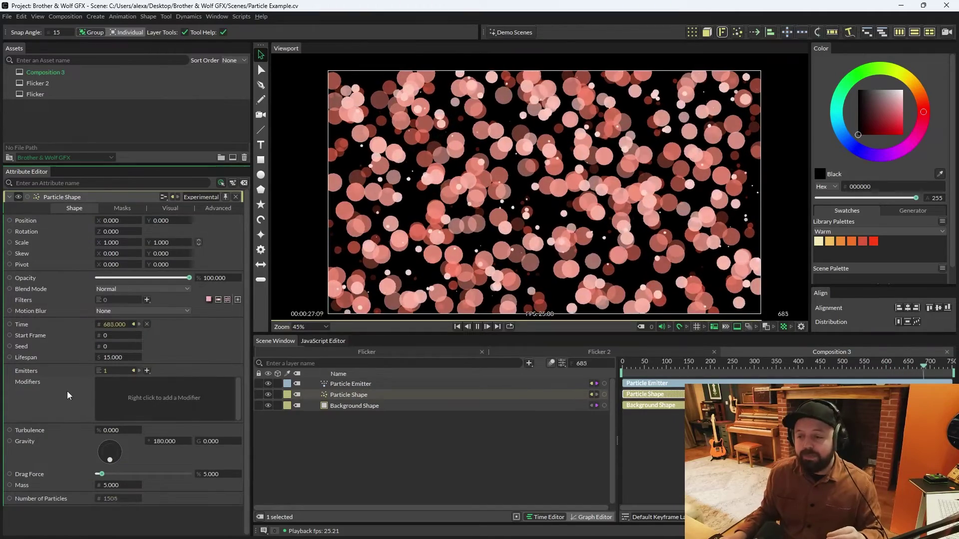
Step: Add a Flow Field Modifier to the particles with Force Magnitude 10
right_click(60, 388)
mouse_move(175, 430)
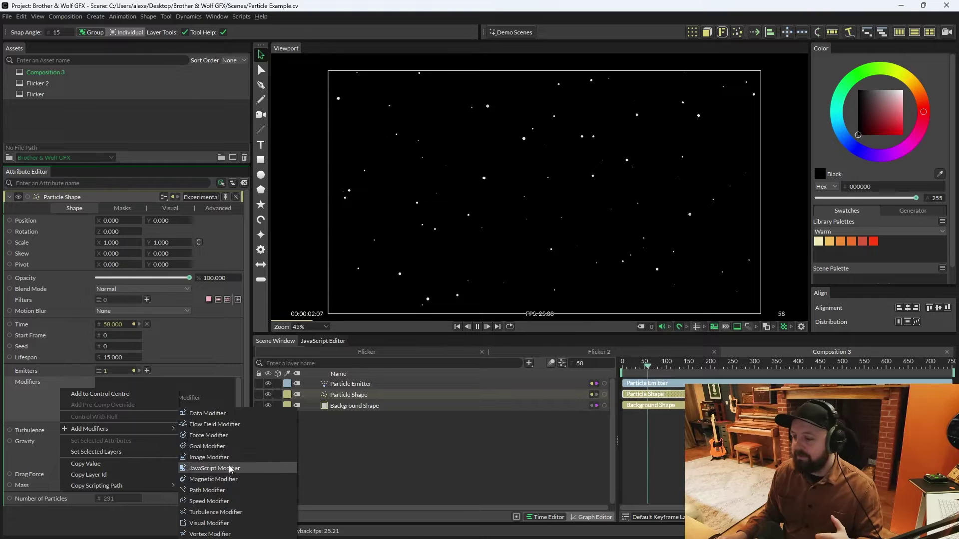
left_click(217, 427)
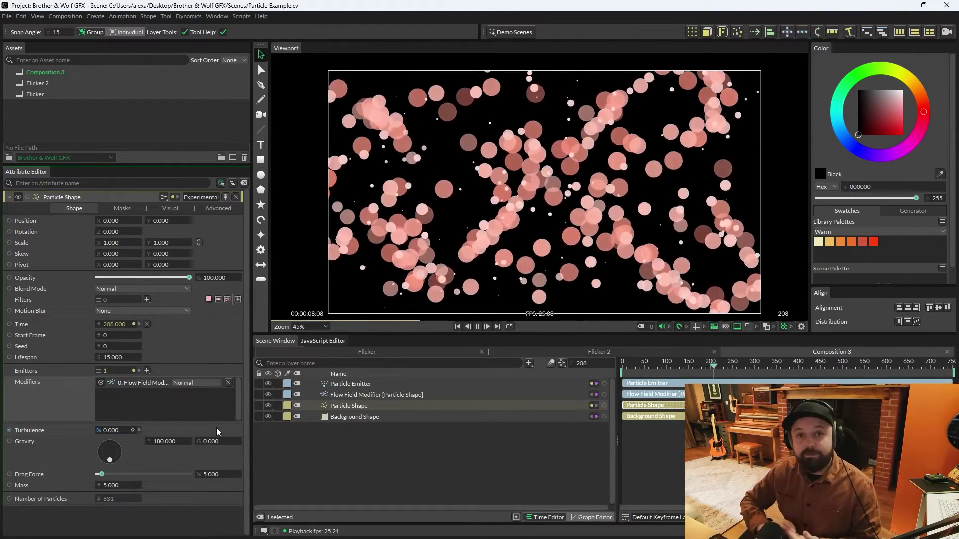
left_click(393, 394)
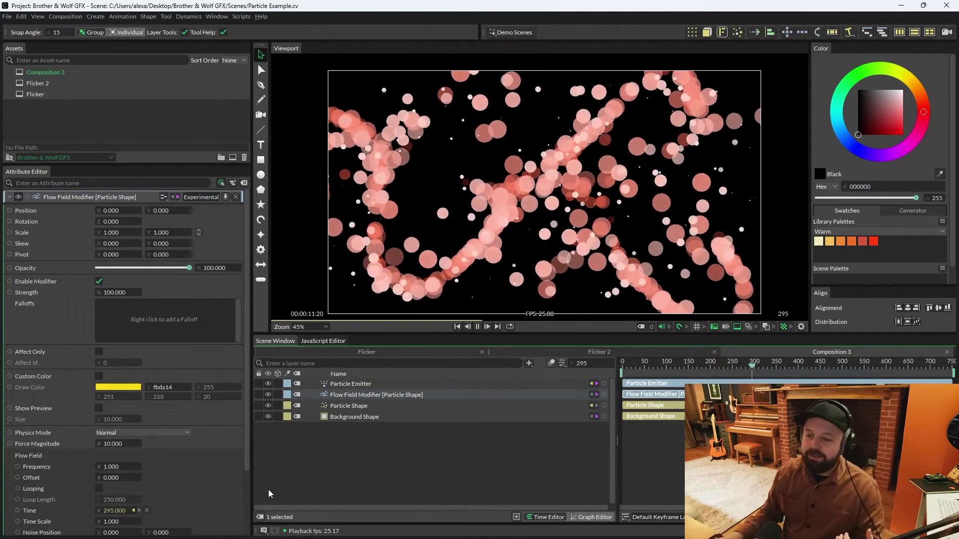
scroll(76, 403, "down", 3)
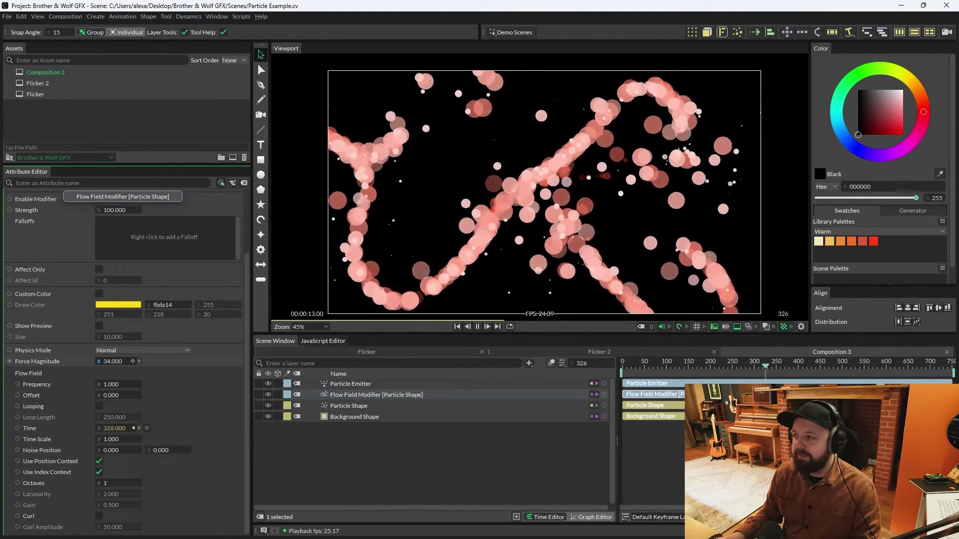
left_click(114, 361)
type("10")
key("Return")
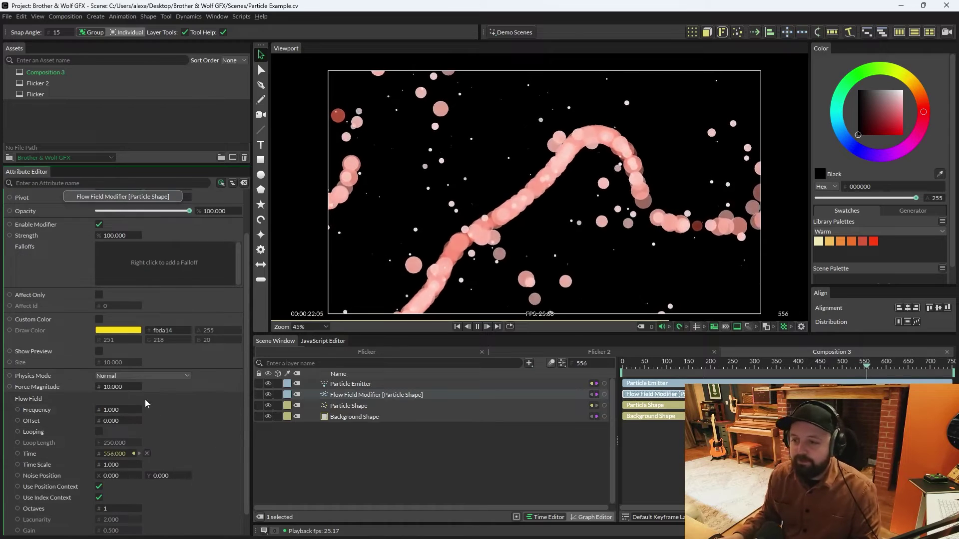
Step: Attach a Falloff to the flow field modifier and view its settings
right_click(51, 265)
mouse_move(100, 306)
left_click(202, 307)
left_click(379, 396)
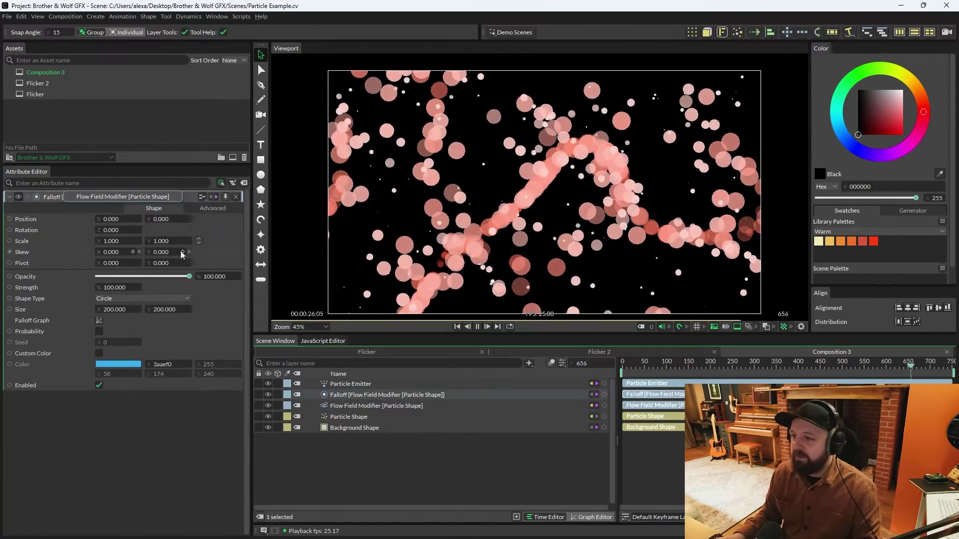
Step: Enlarge the flow field's Falloff size to 391 and play the animation to preview it
left_click_drag(113, 309, 118, 305)
key("space")
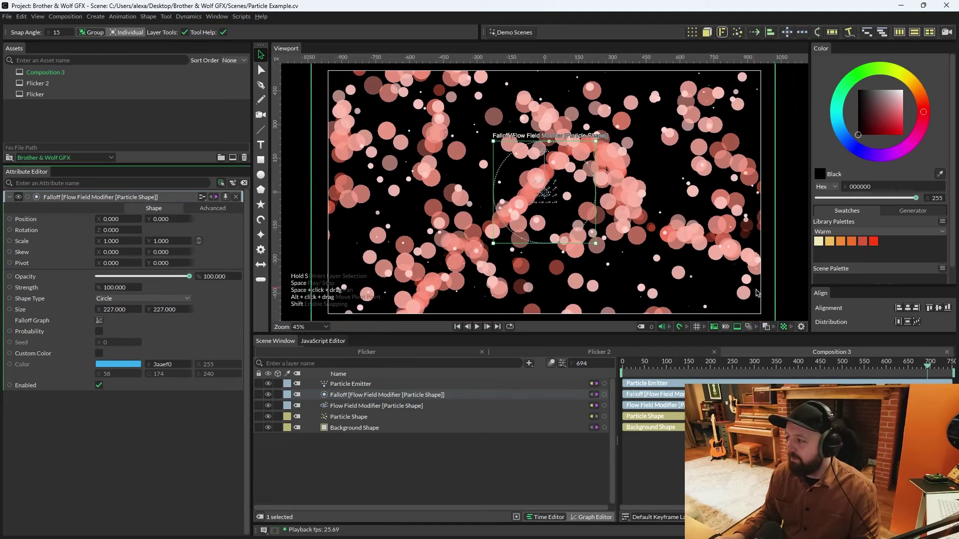
left_click(801, 327)
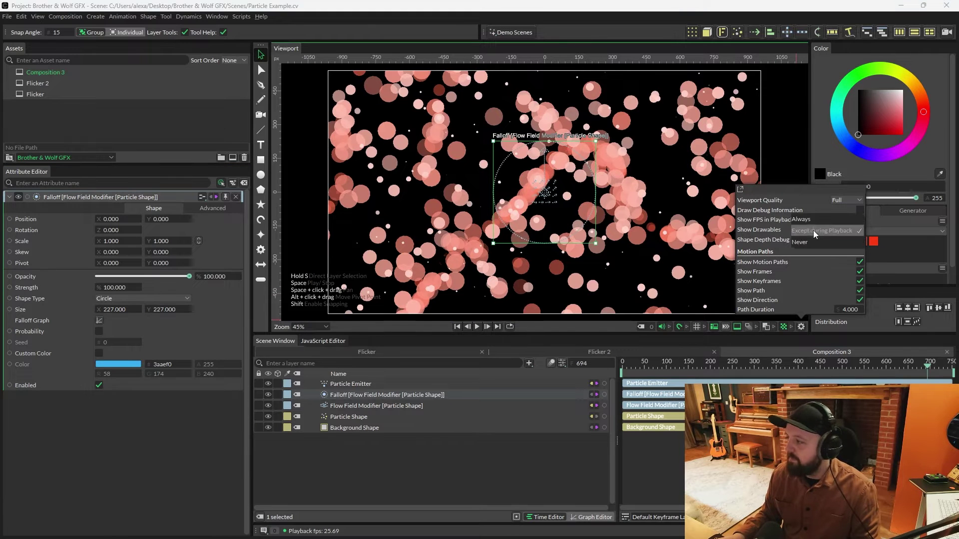
left_click_drag(111, 309, 119, 310)
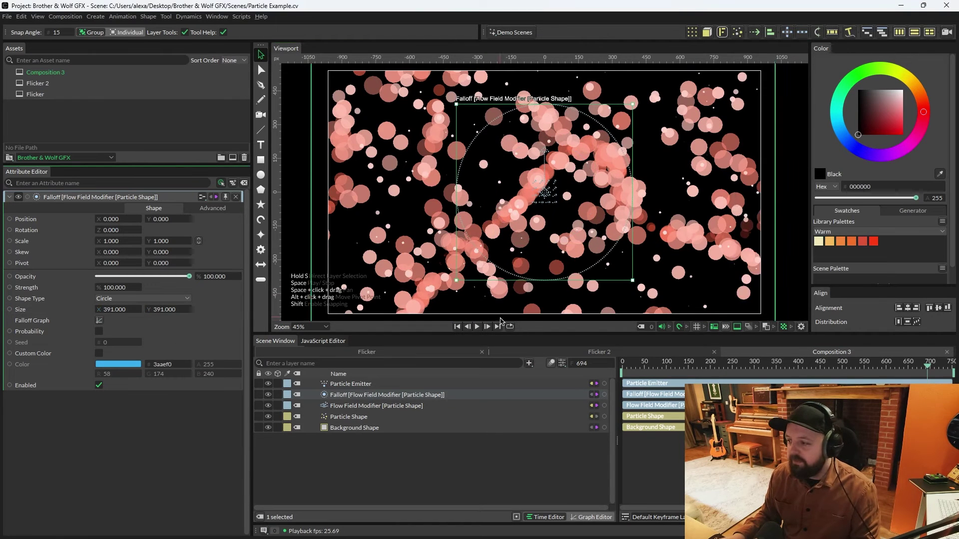
left_click(477, 327)
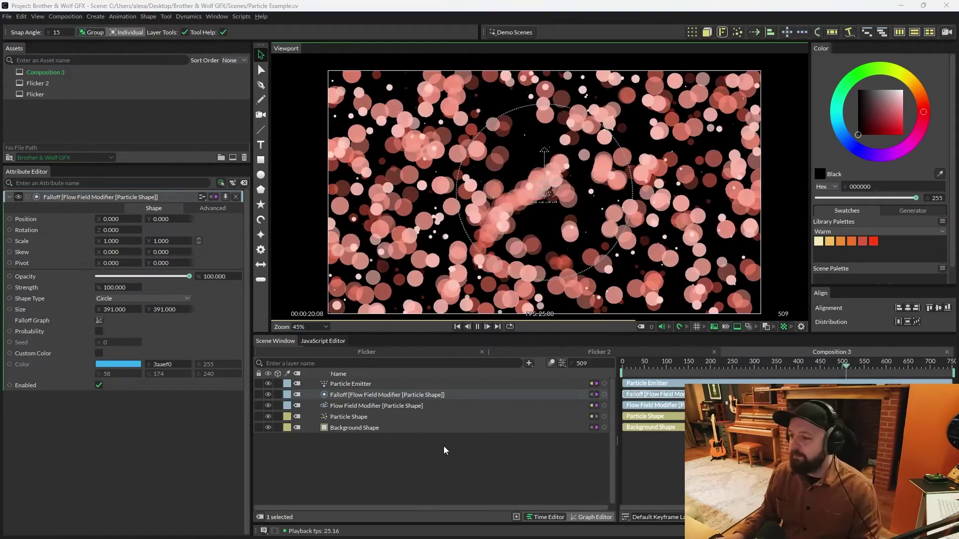
Step: Delete the flow field's Falloff layer
left_click(377, 394)
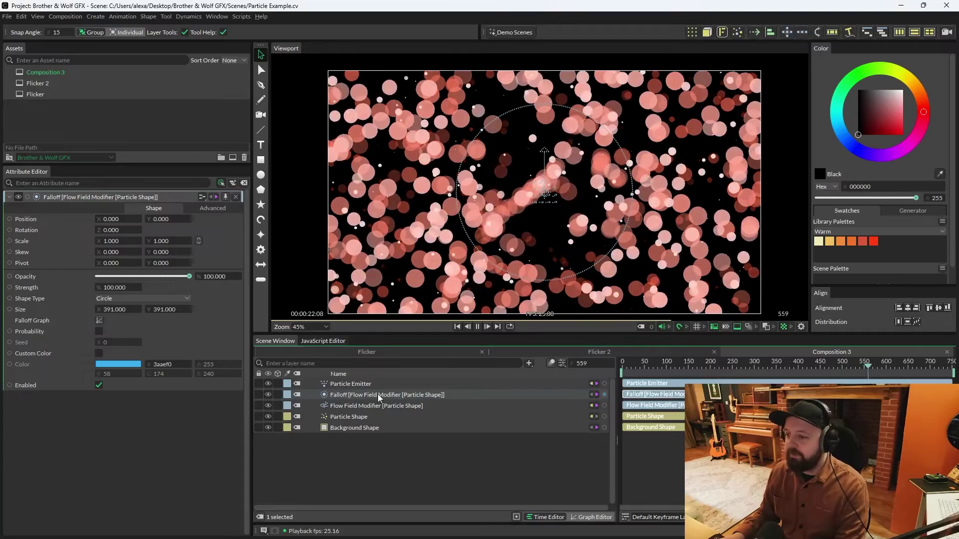
key("Delete")
left_click(374, 394)
Step: Lower the Particle Emitter's rate from 100 to 25
left_click(361, 383)
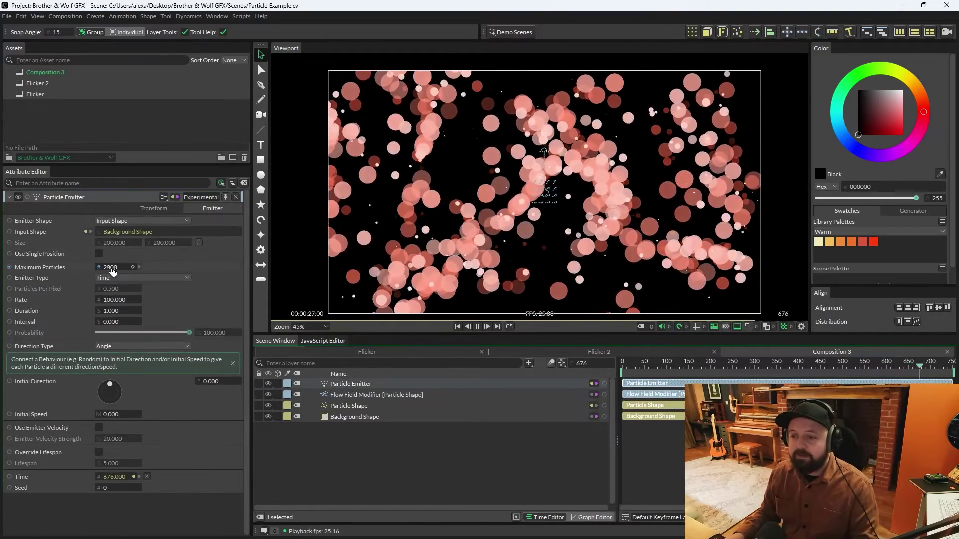
left_click(115, 300)
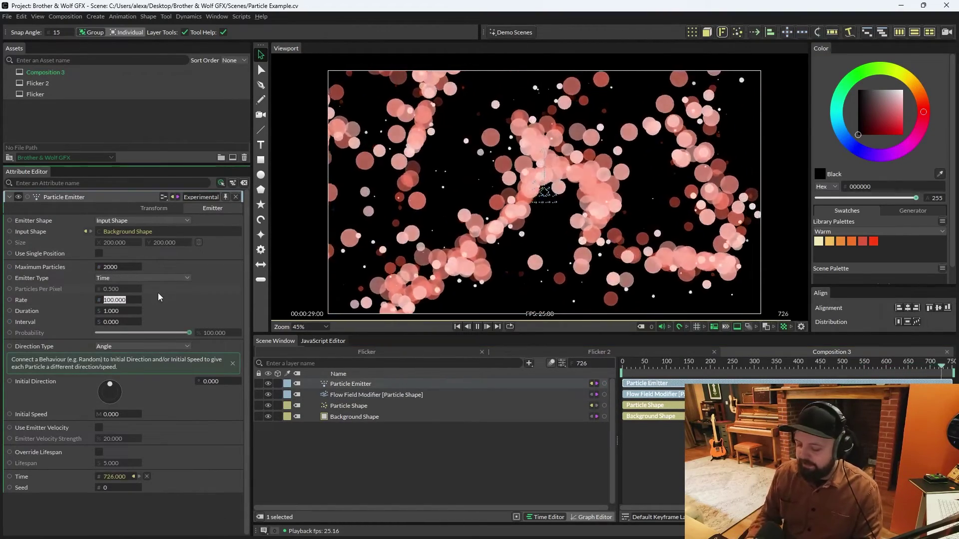
type("25")
key("Return")
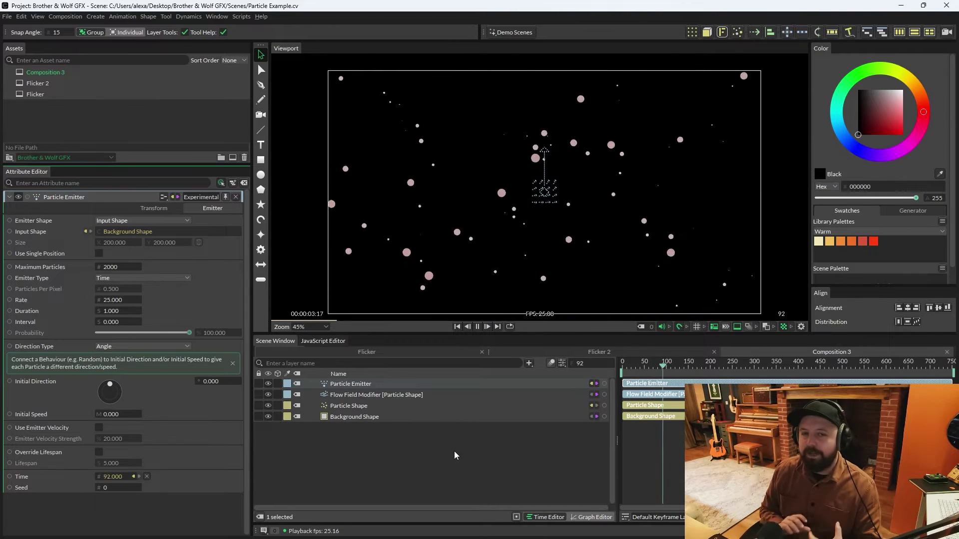
left_click(464, 465)
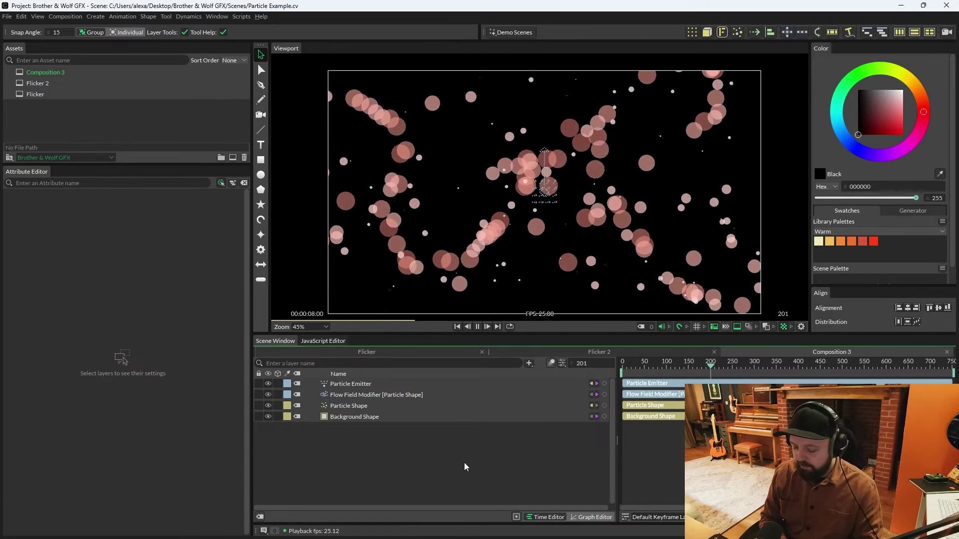
Step: Add a Trails layer with Particle Shape as its input shape
key("Tab")
type("trail")
key("Return")
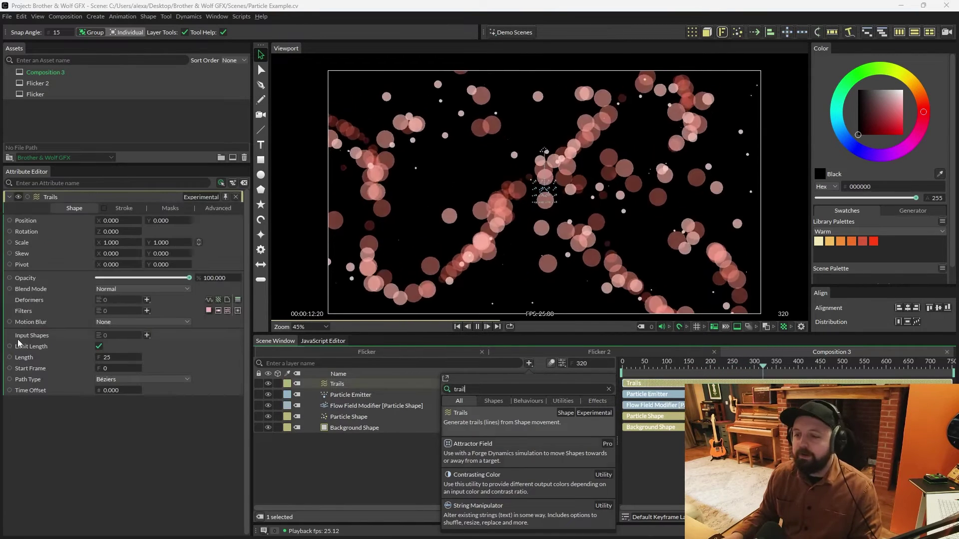
left_click_drag(349, 418, 110, 334)
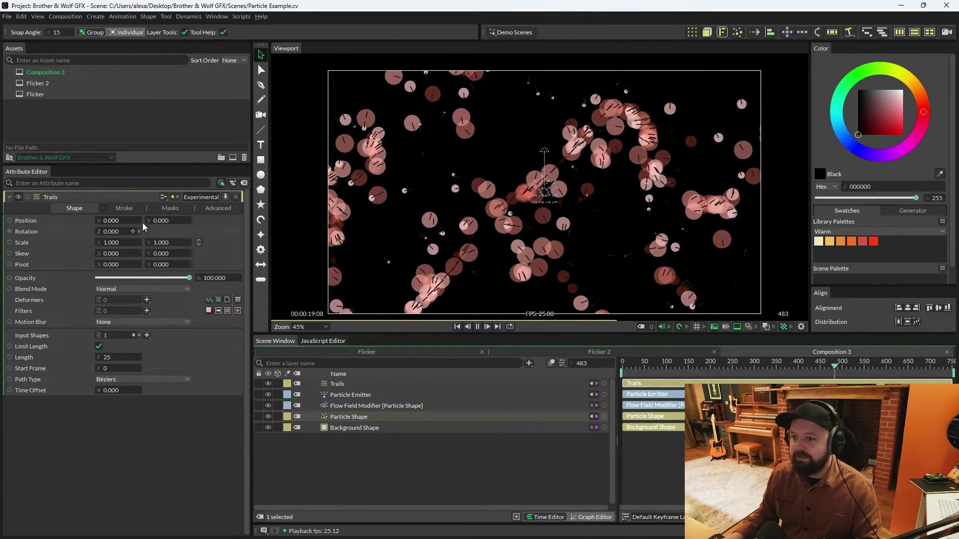
Step: Make the trail stroke colour white
left_click(126, 208)
left_click(120, 234)
left_click_drag(136, 130, 160, 73)
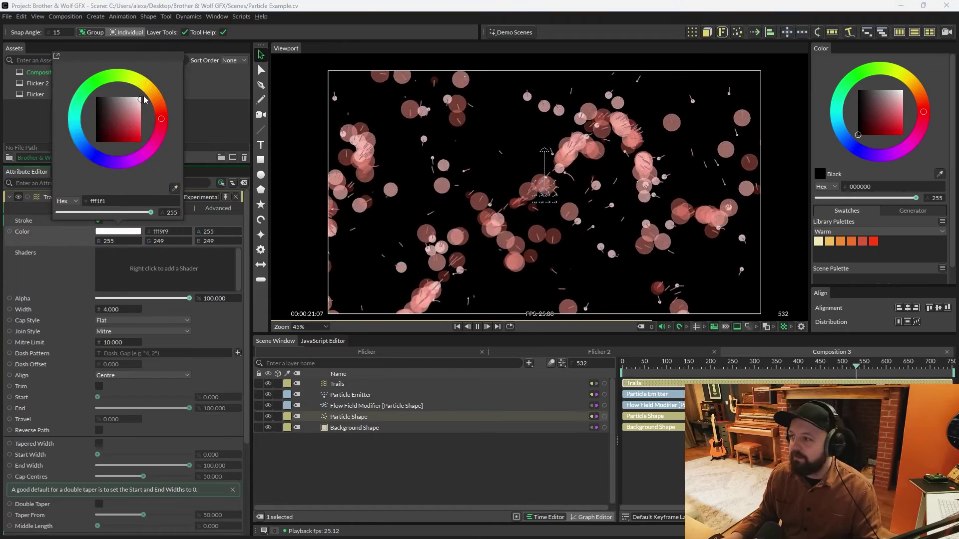
left_click(37, 205)
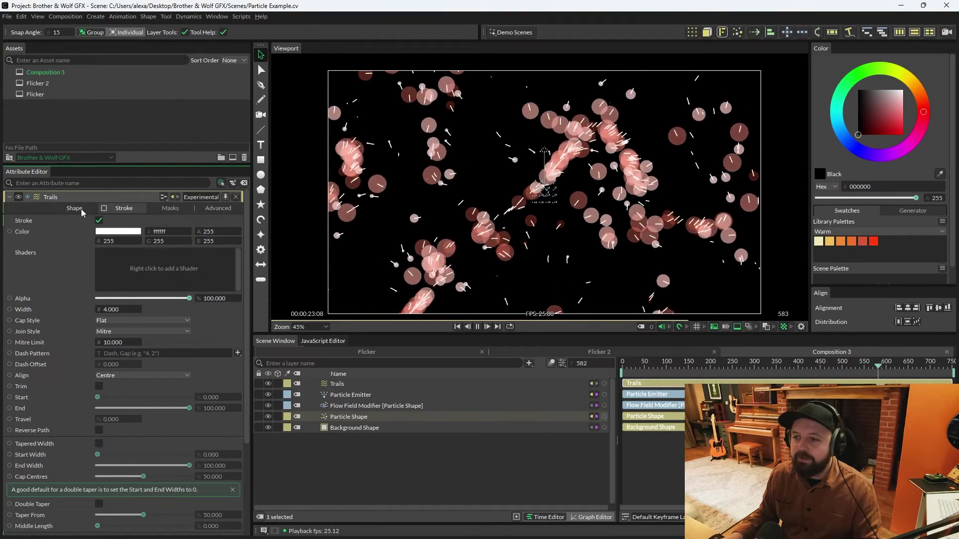
left_click(80, 209)
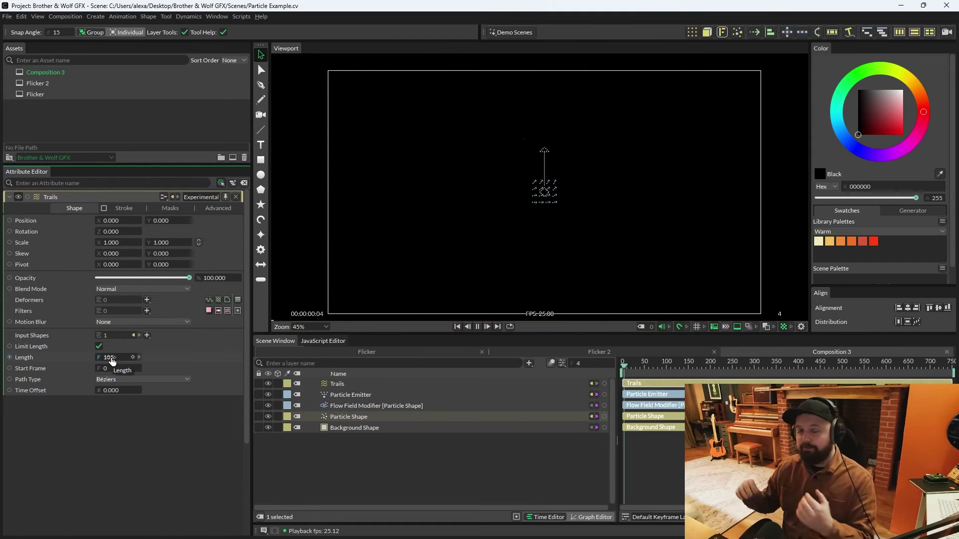
Step: Set the composition's frame range end to 1500 and replay the animation from the start
left_click(801, 326)
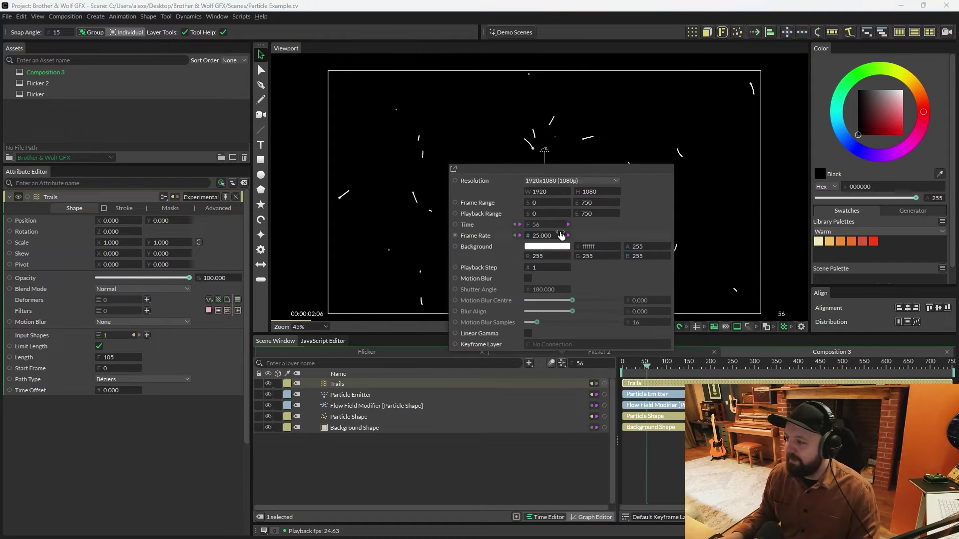
double_click(592, 202)
type("1500")
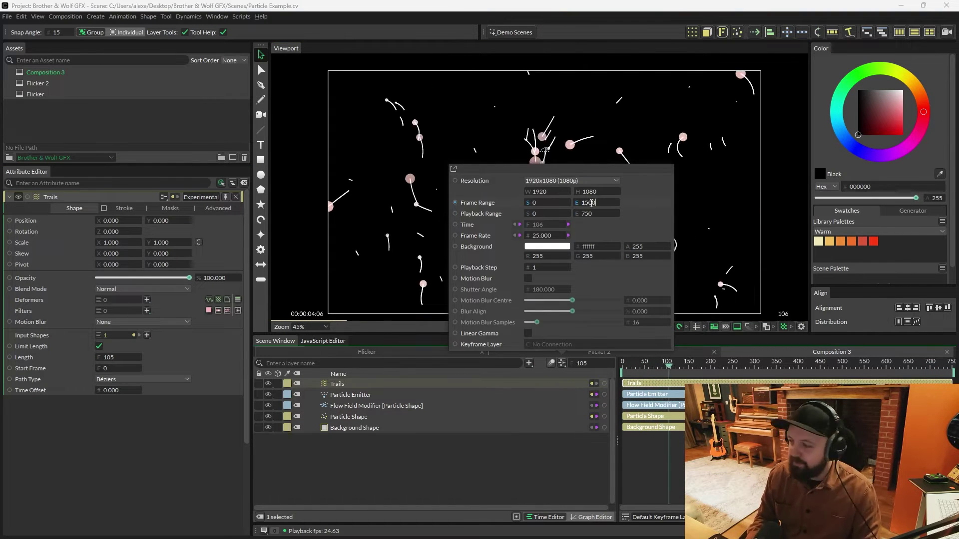
key("Return")
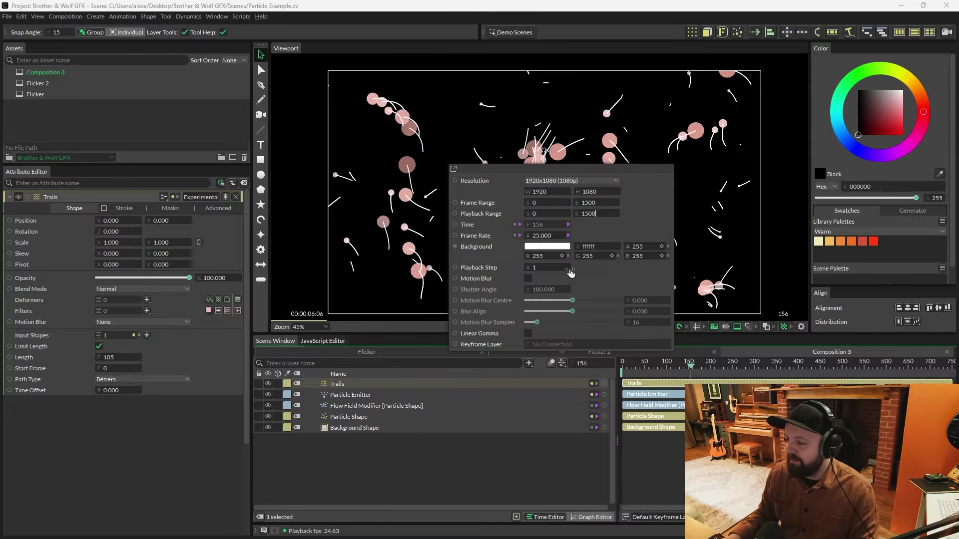
key("ctrl+a")
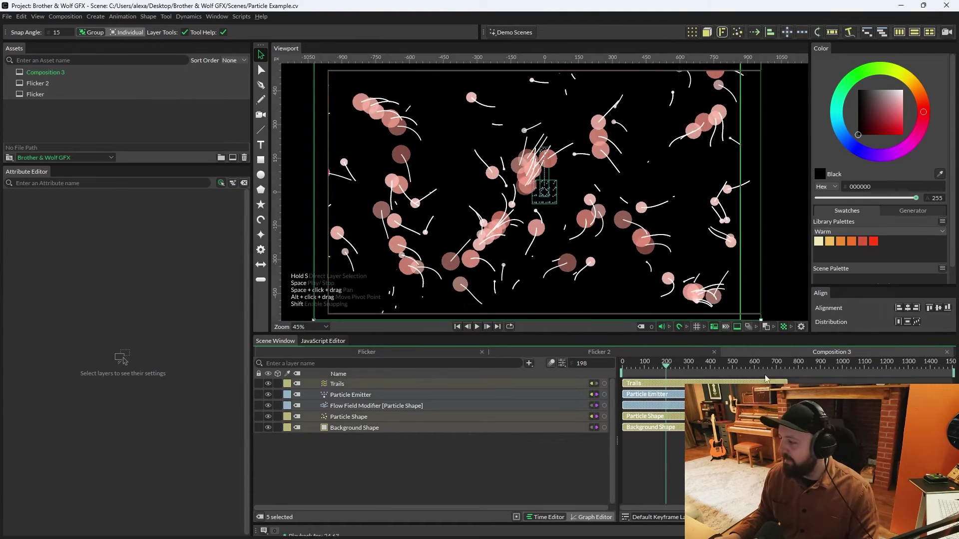
key("End")
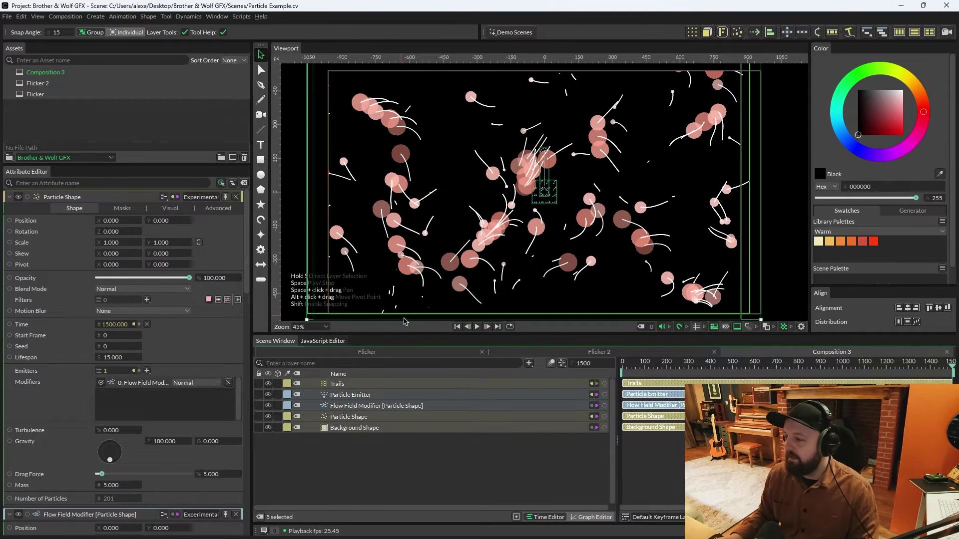
key("space")
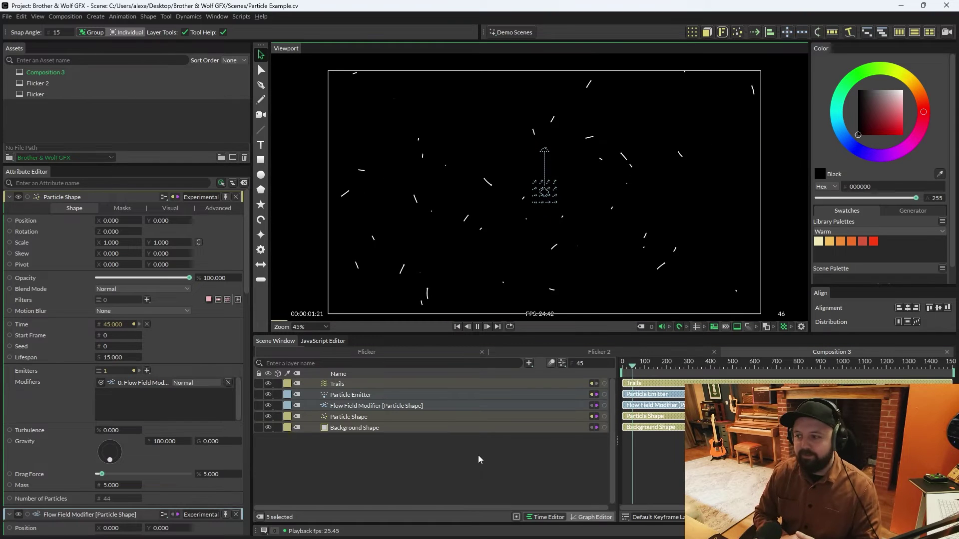
Step: Enable Use Particle Color on the Trails layer so trails match each particle's colour
left_click(346, 385)
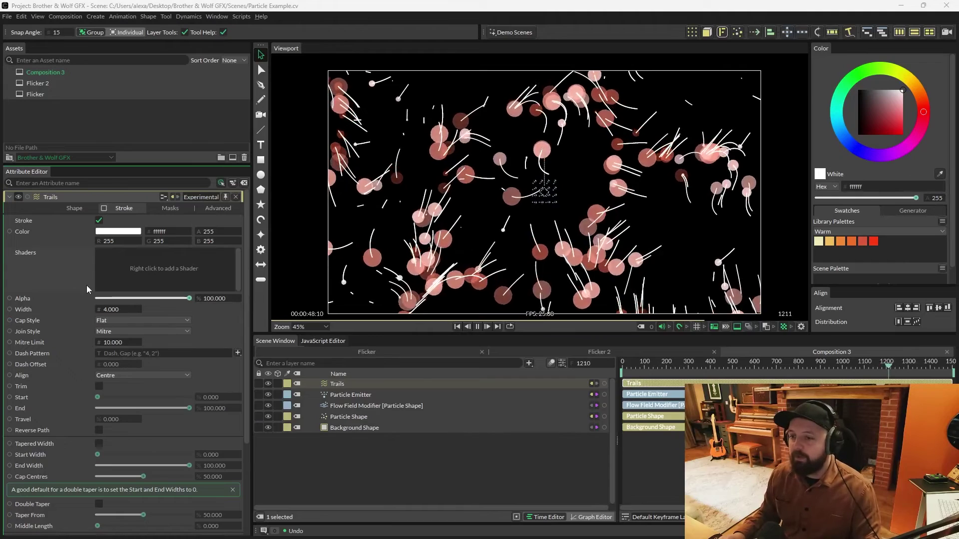
scroll(56, 423, "down", 2)
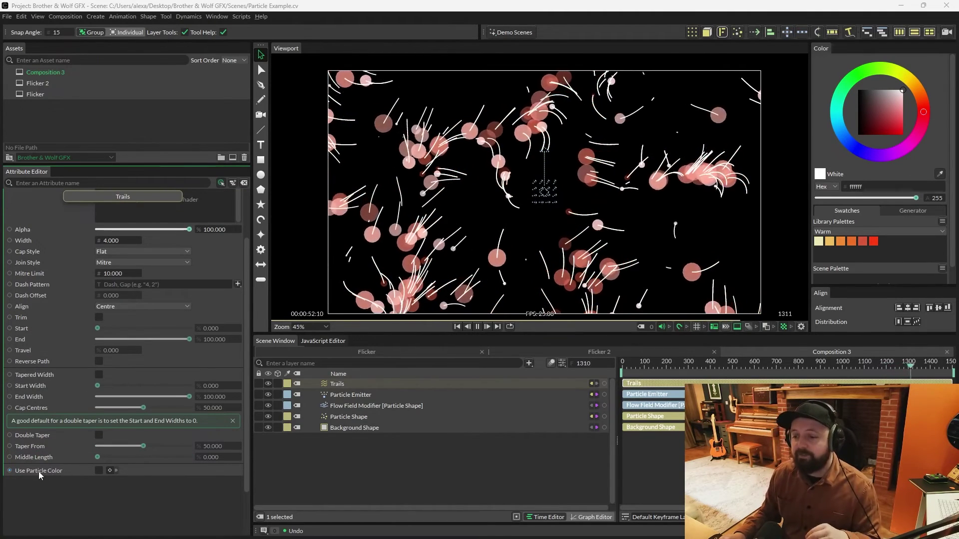
left_click(99, 471)
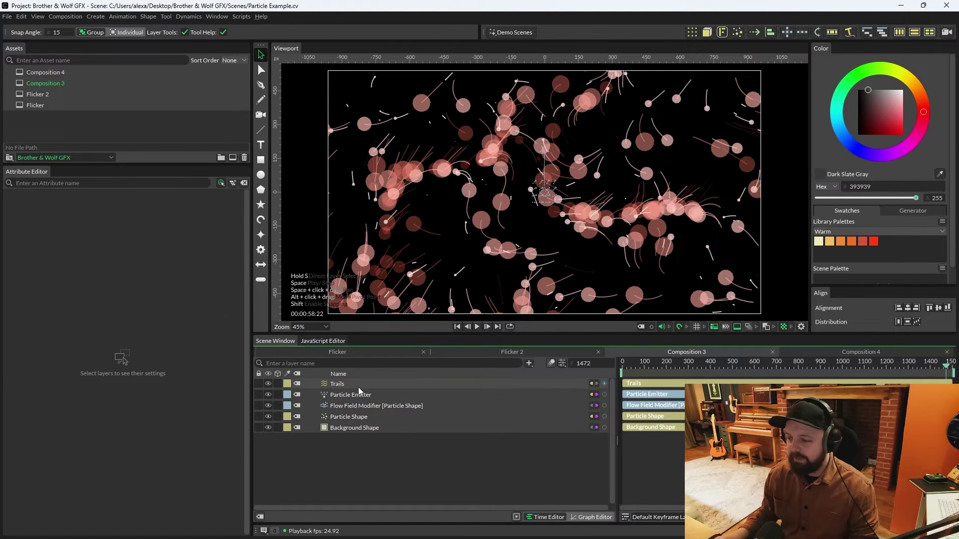
Step: Delete the Trails layer and create a Star Shape filled orange (ff8900)
left_click(358, 387)
key("Delete")
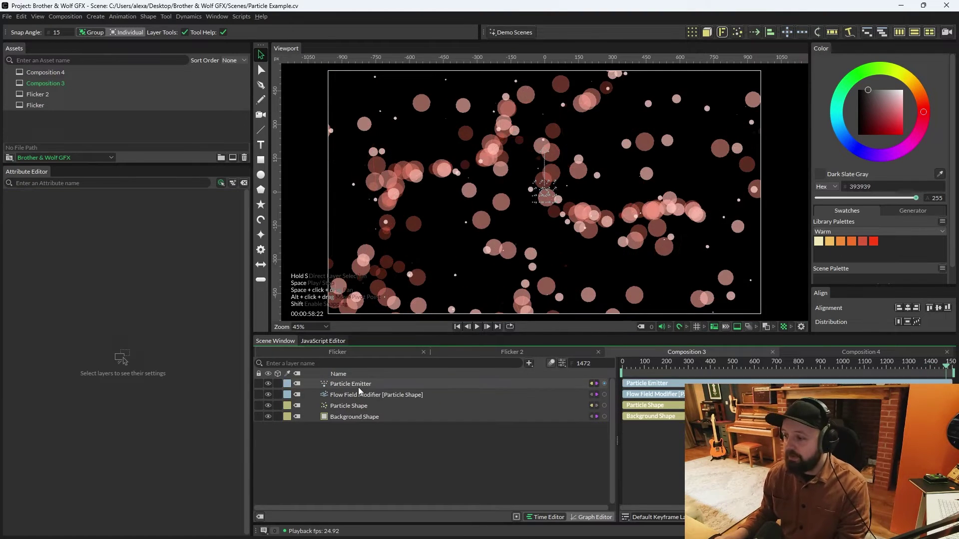
left_click(261, 204)
left_click_drag(901, 120, 902, 135)
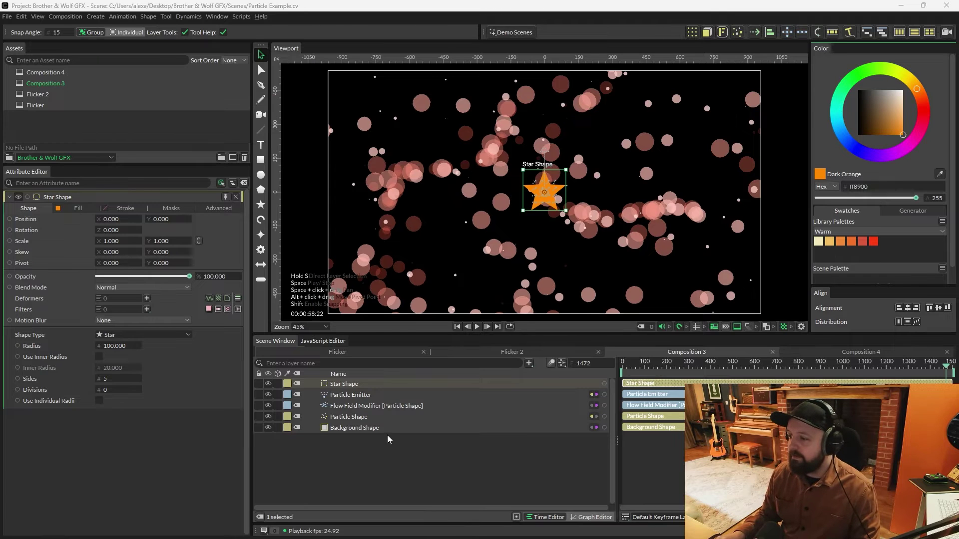
Step: Duplicate the star with Particle distribution driven by the Particle Shape
left_click(691, 34)
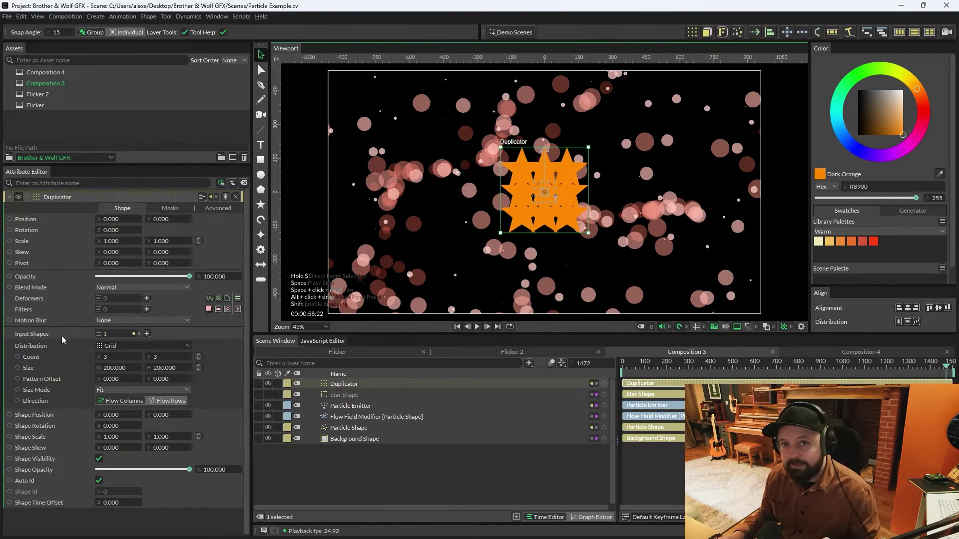
left_click(158, 346)
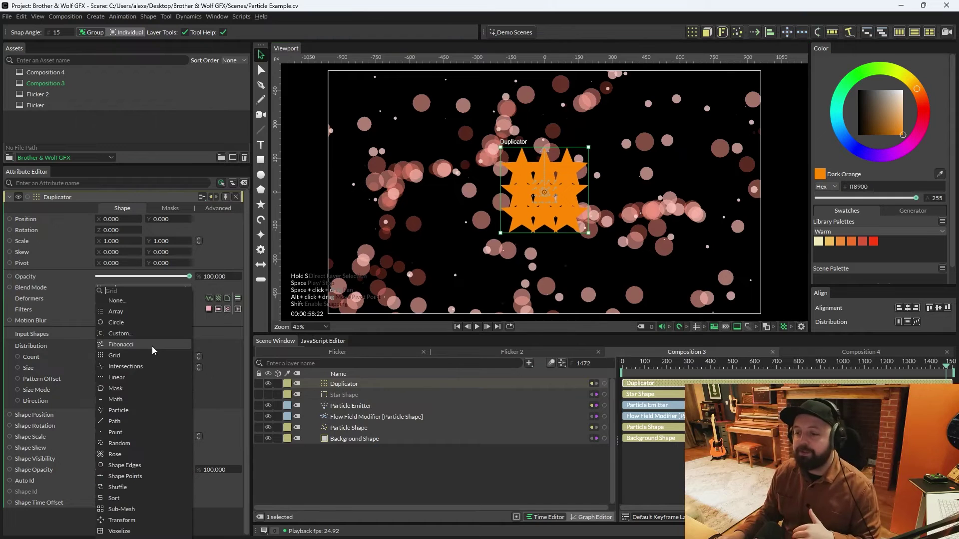
left_click(130, 411)
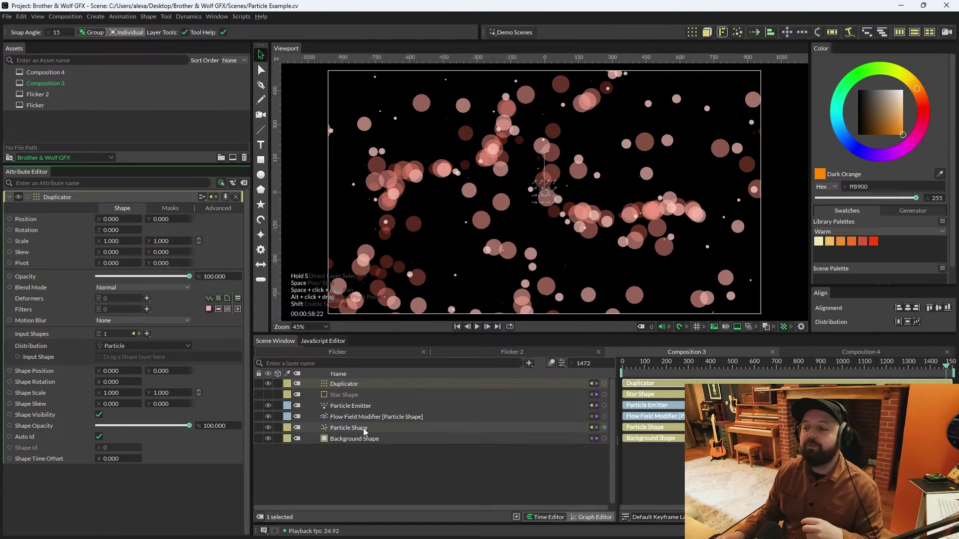
left_click_drag(357, 433, 141, 361)
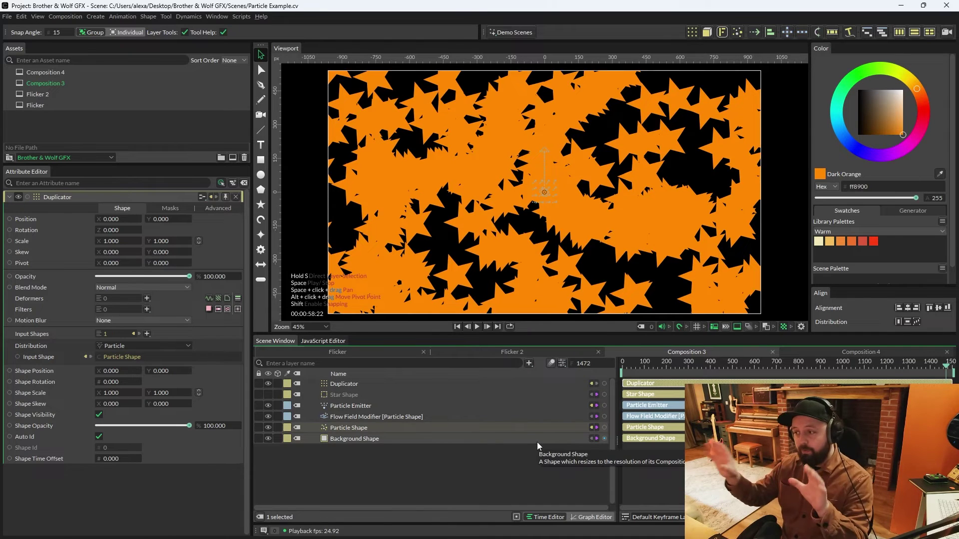
left_click(341, 489)
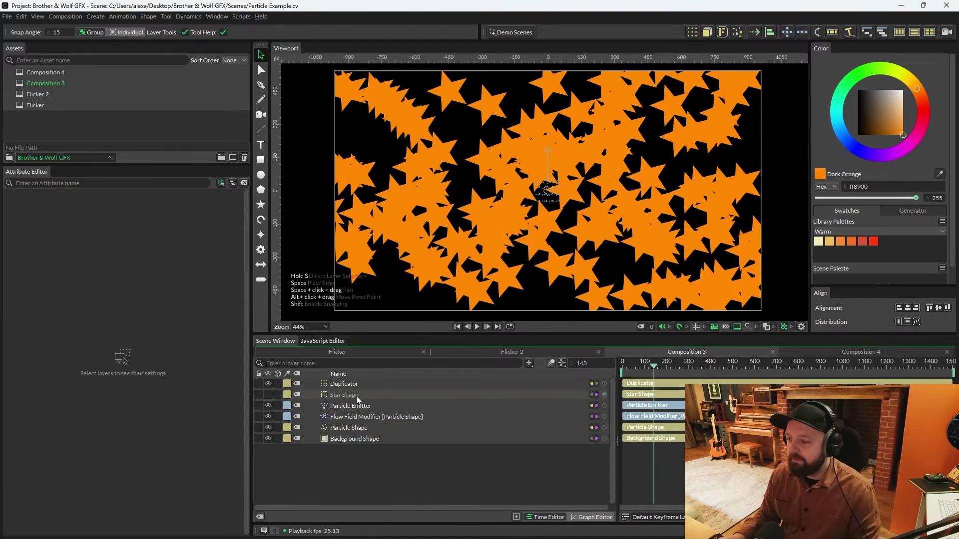
Step: Set the Star Shape's radius to 10 and play the animation to preview
left_click(385, 394)
double_click(116, 346)
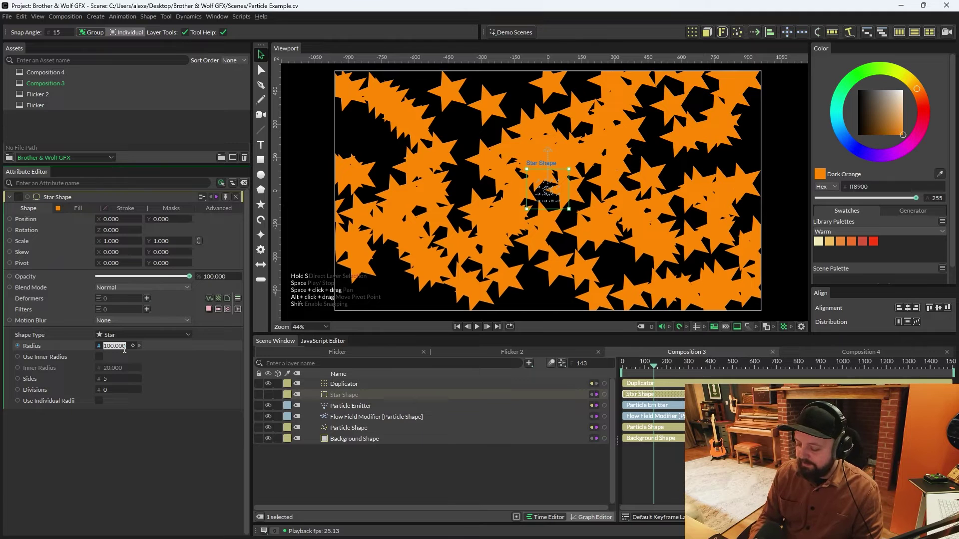
type("10")
key("Return")
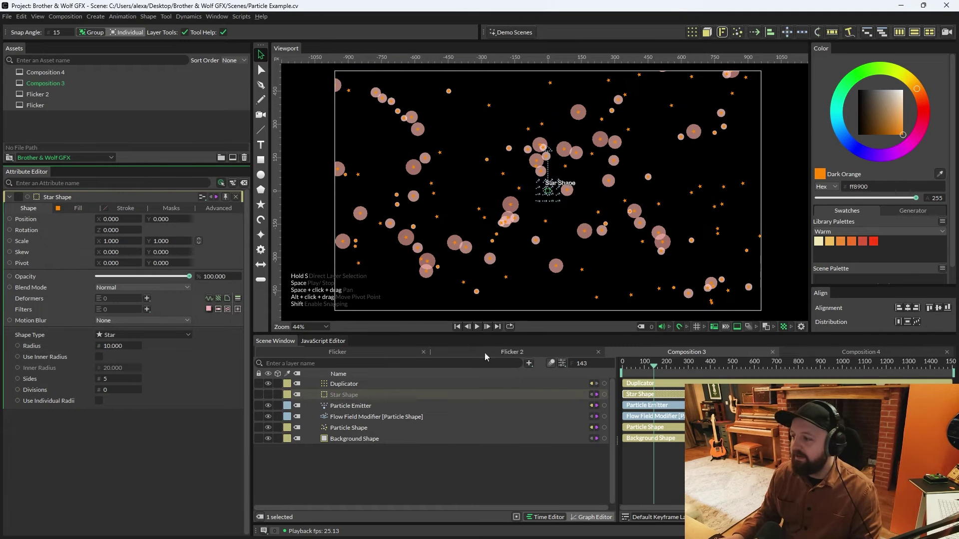
key("space")
scroll(563, 209, "up", 3)
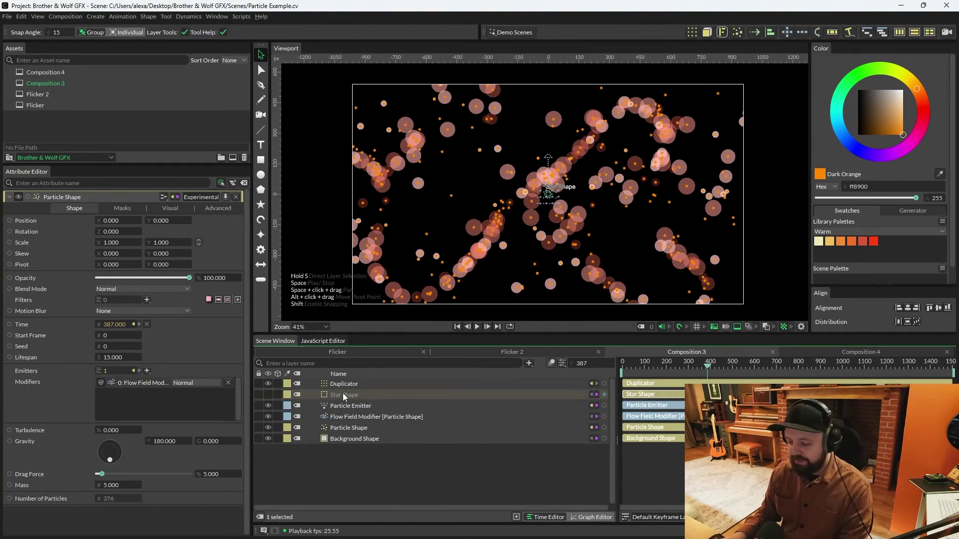
Step: Delete the Star Shape and Duplicator layers
left_click(344, 395)
key("Delete")
left_click(345, 385)
key("Delete")
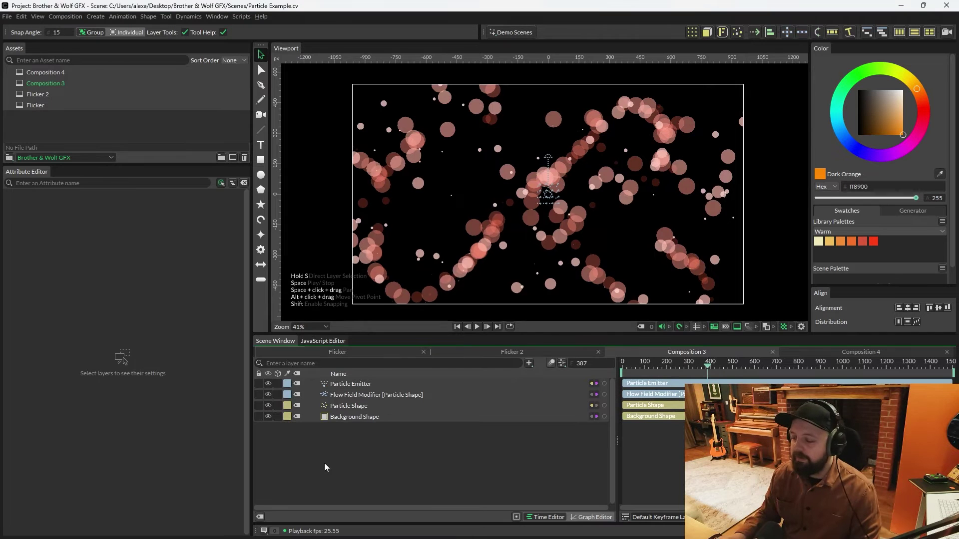
Step: Add a Connect Shape layer with white connecting lines
key("Tab")
type("connec")
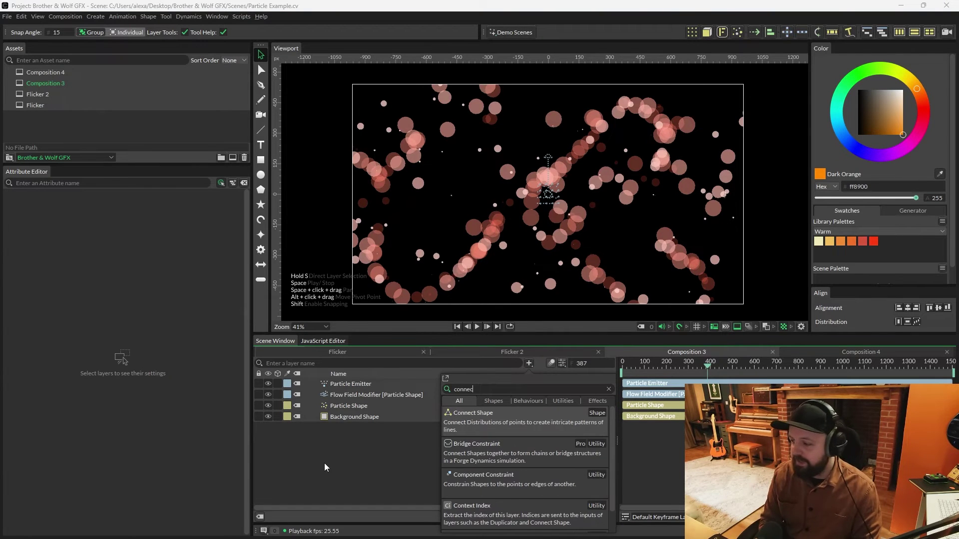
key("Return")
left_click(156, 215)
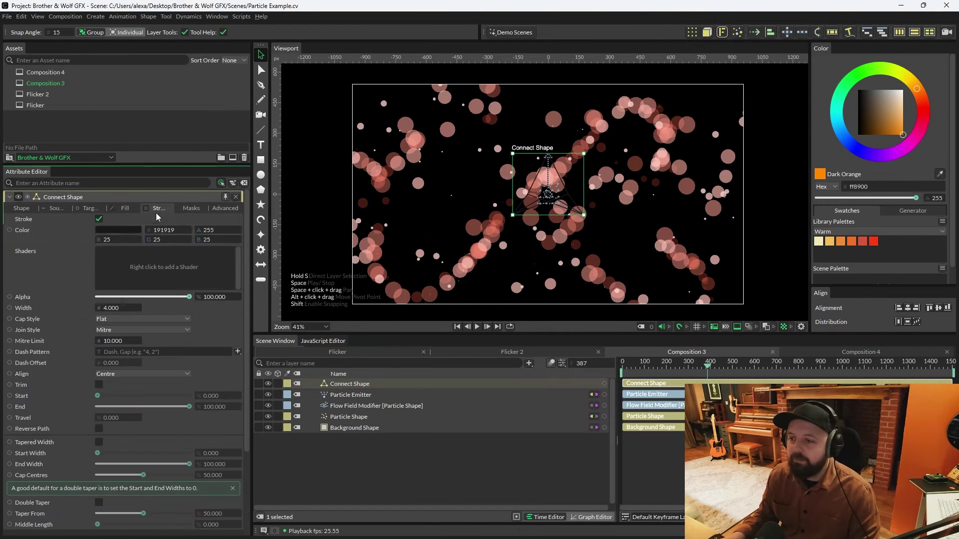
left_click(120, 229)
left_click_drag(109, 137, 98, 95)
Step: Set the Connect Shape's target distribution to Particle, using the Particle Shape
left_click(92, 212)
left_click(125, 220)
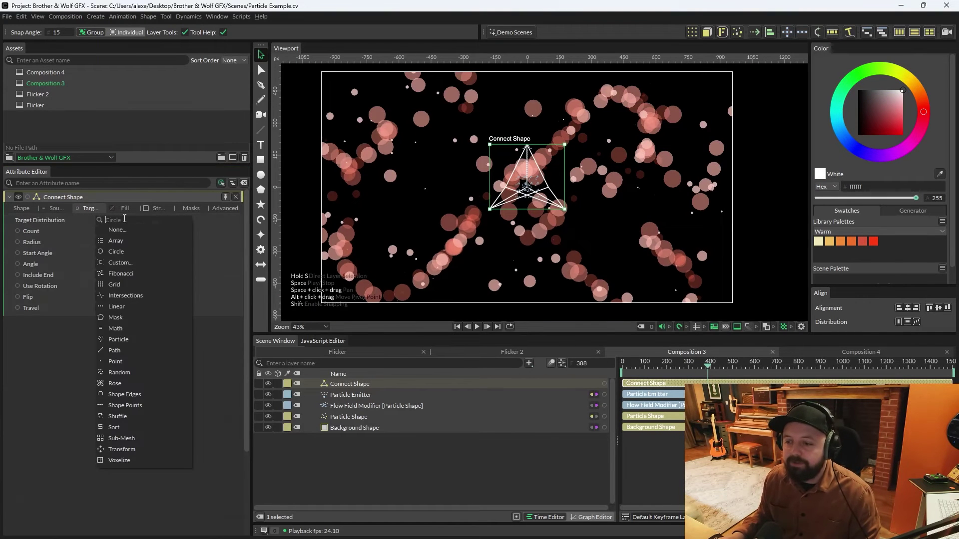
left_click(127, 334)
left_click_drag(378, 419, 141, 230)
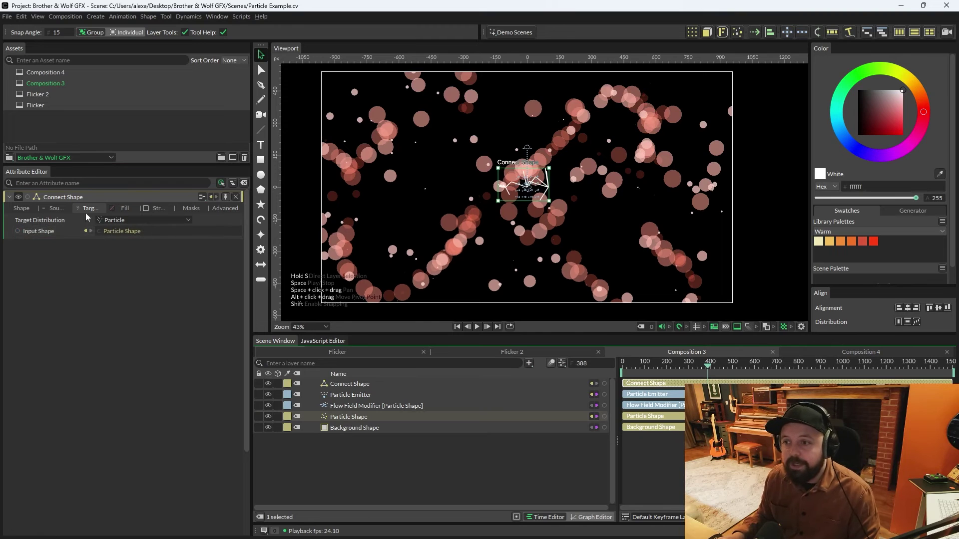
Step: Use a Random source distribution sized 1920×1080 and play the animation
left_click(55, 211)
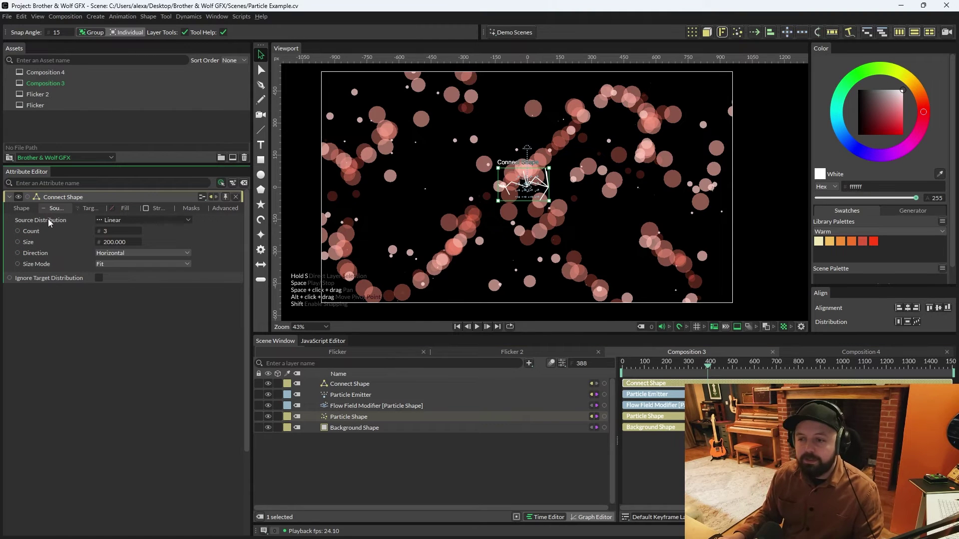
left_click(127, 219)
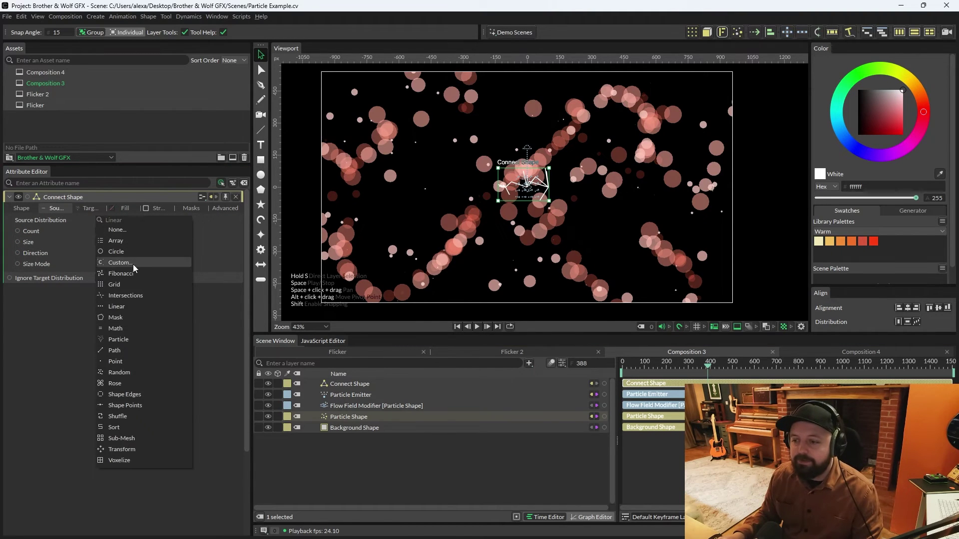
left_click(119, 372)
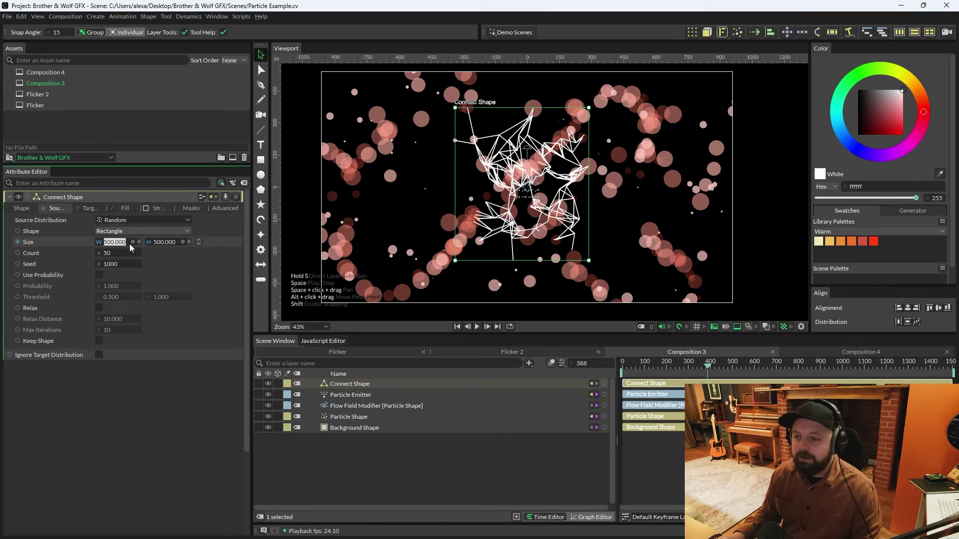
type("1920")
key("Tab")
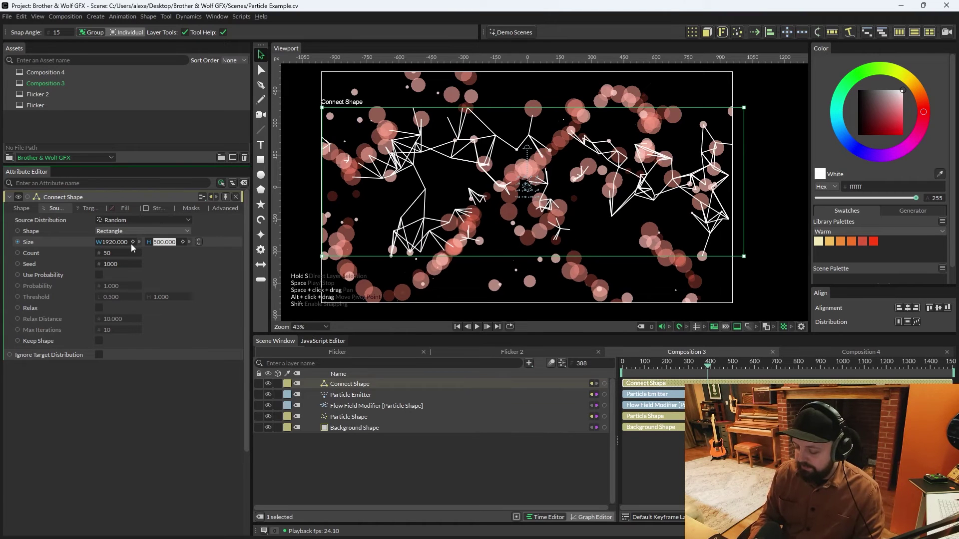
type("1080")
key("Return")
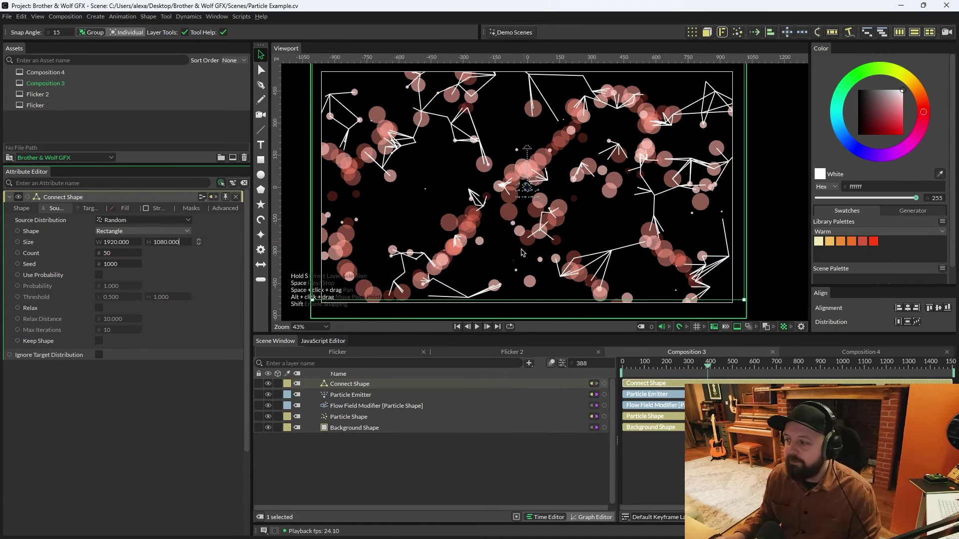
left_click(477, 327)
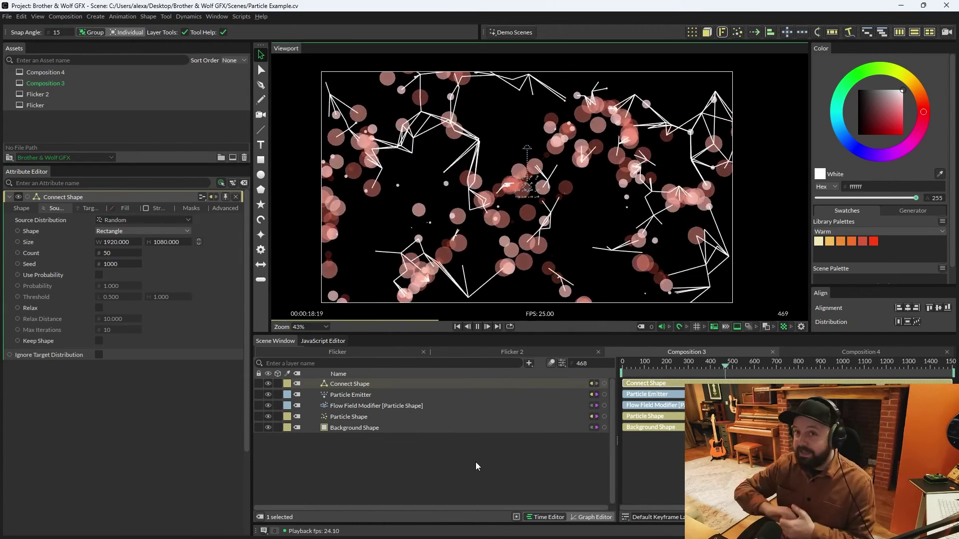